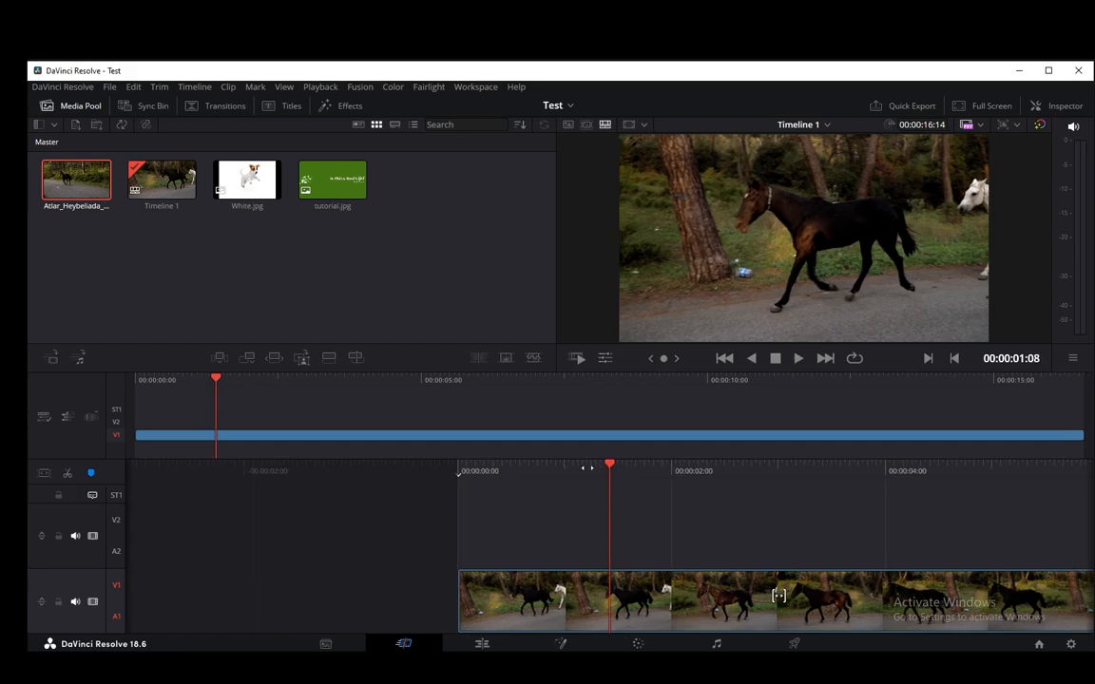
# Step: Return to the start of the timeline, switch to the Edit page, and find and apply the Motion Blur effect to the horse clip
pyautogui.press('Home')
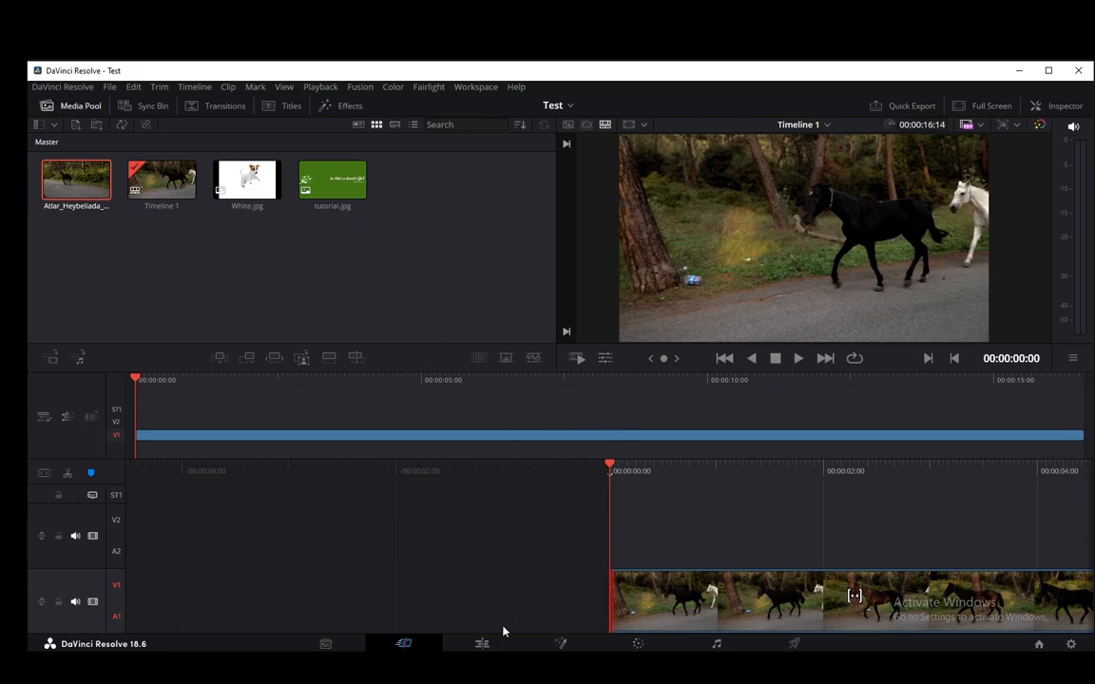
pyautogui.click(482, 643)
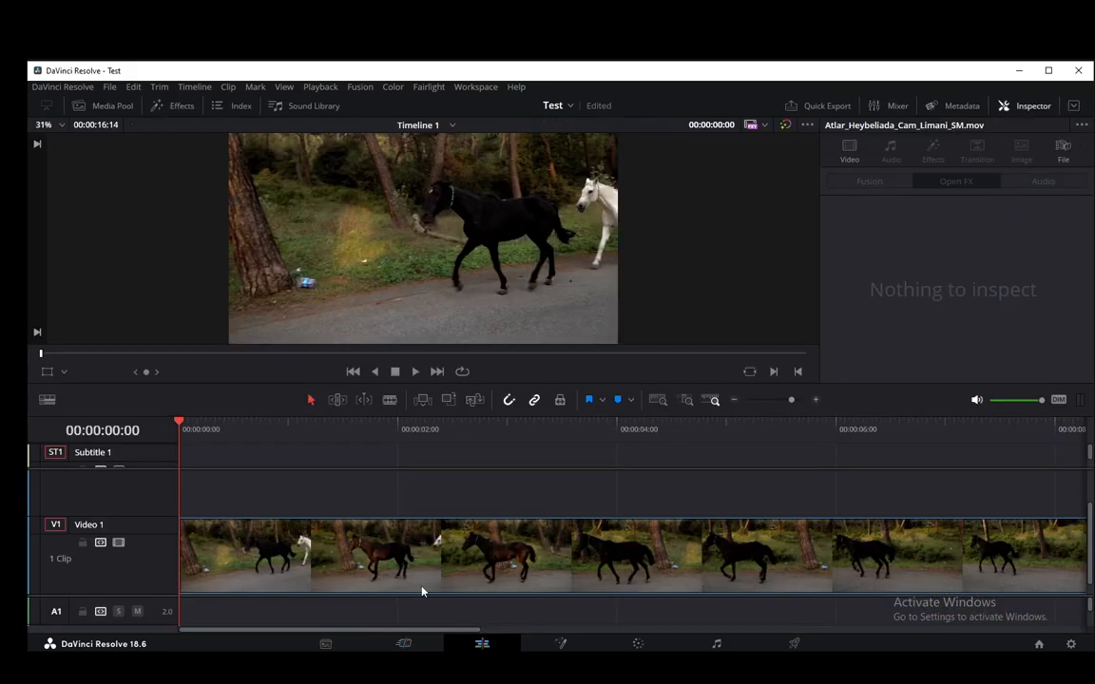
pyautogui.click(177, 109)
pyautogui.click(330, 125)
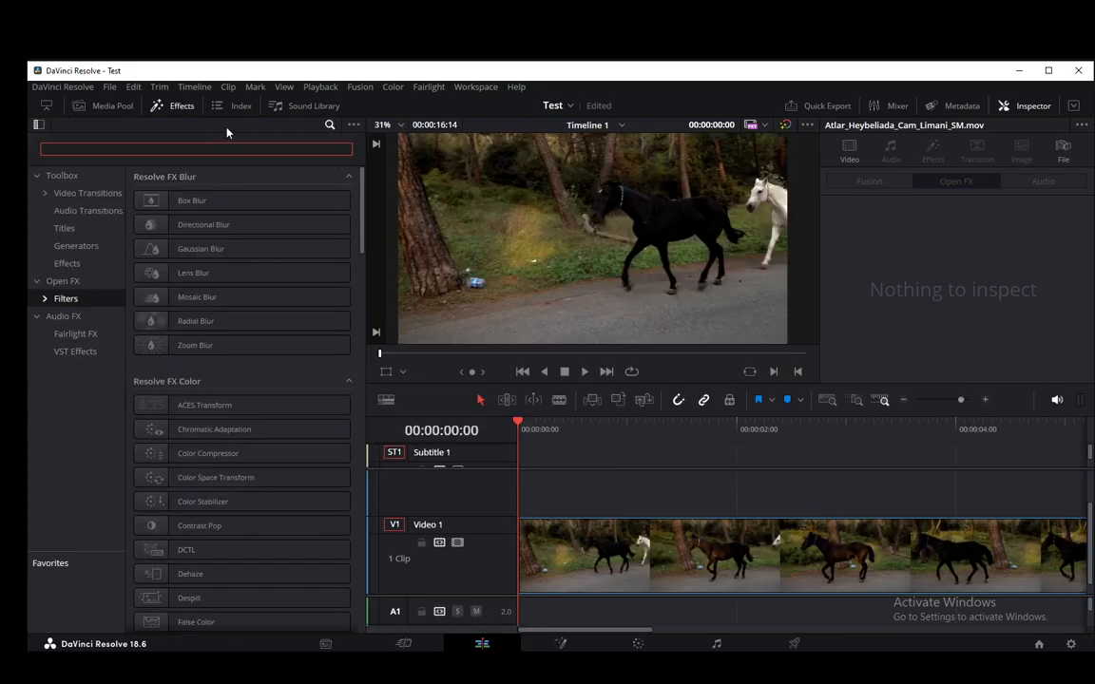
pyautogui.write('mot')
pyautogui.doubleClick(215, 201)
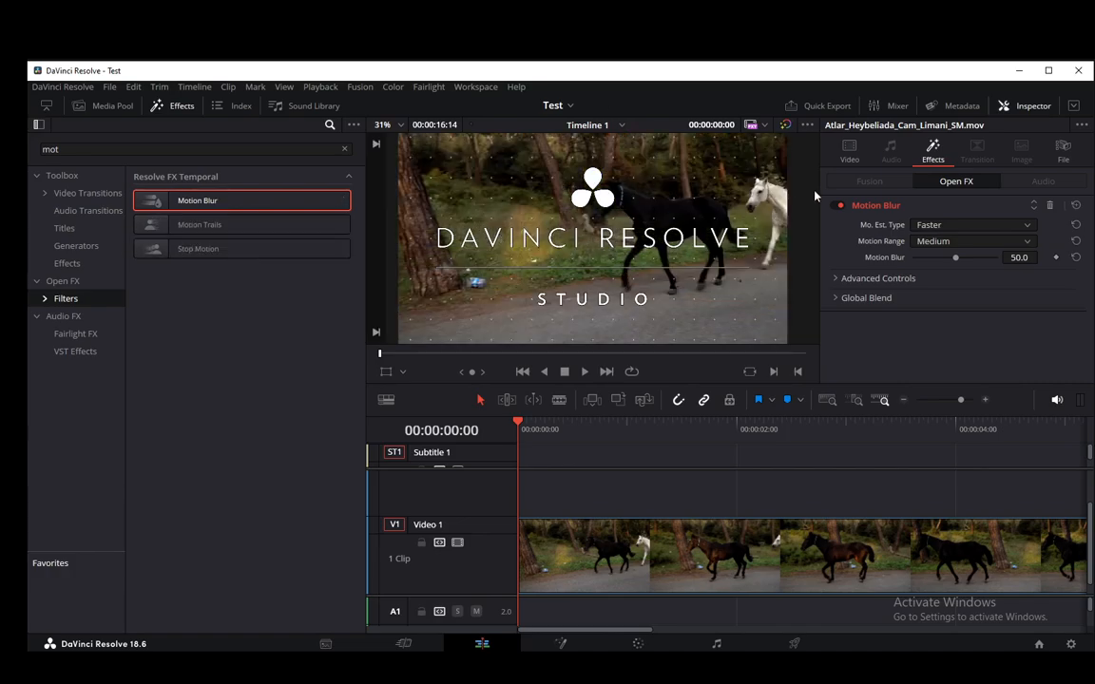
# Step: Set Motion Blur's motion estimation type to Better, its motion range to Small and its blur amount to 100
pyautogui.click(954, 226)
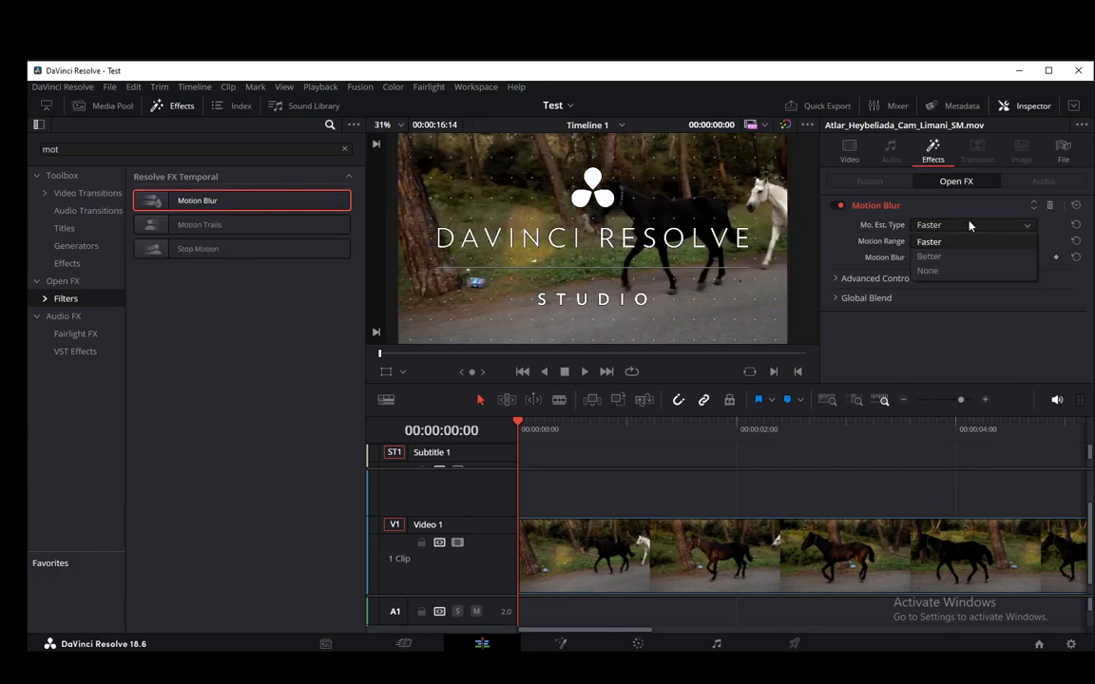
pyautogui.click(949, 254)
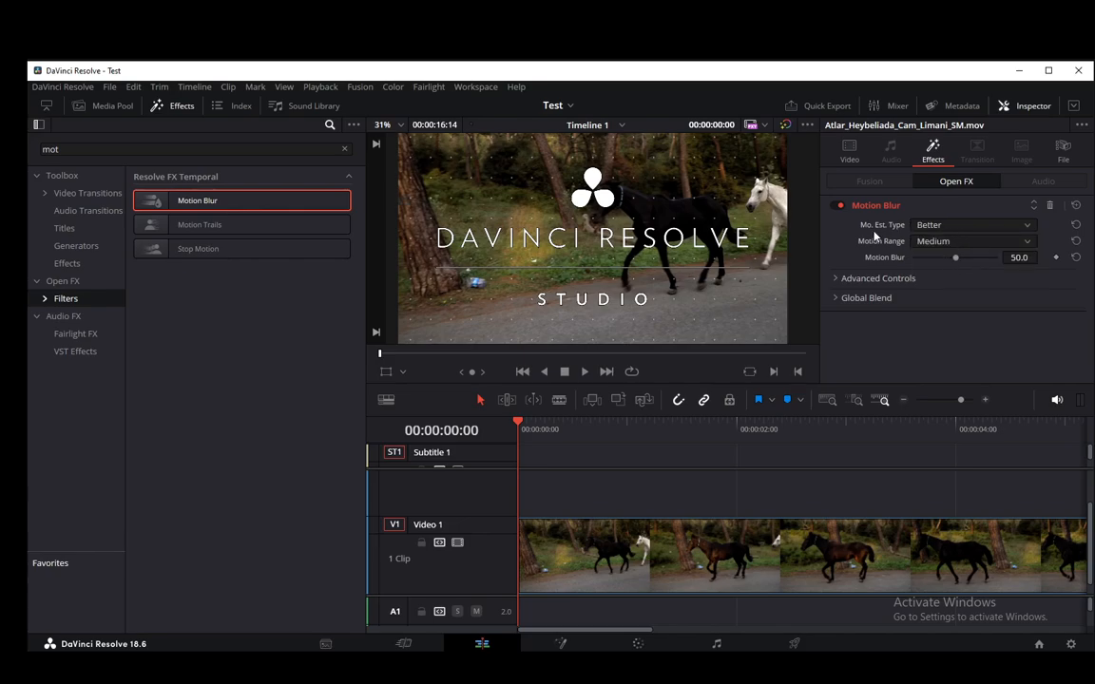
pyautogui.click(953, 226)
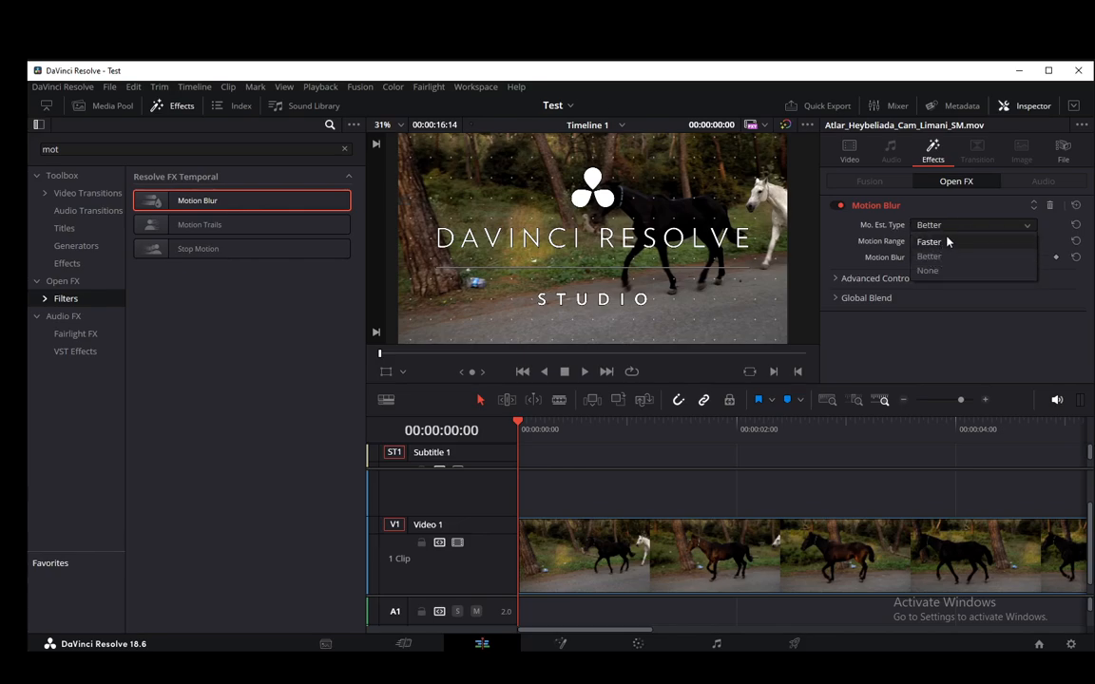
pyautogui.click(957, 229)
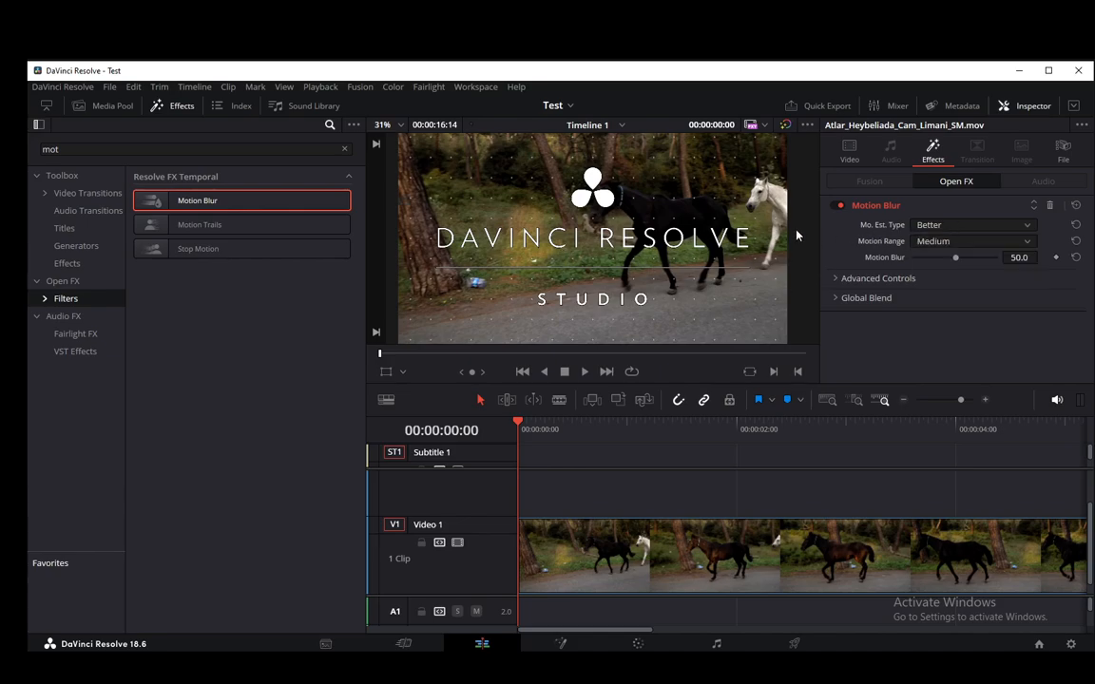
pyautogui.click(956, 242)
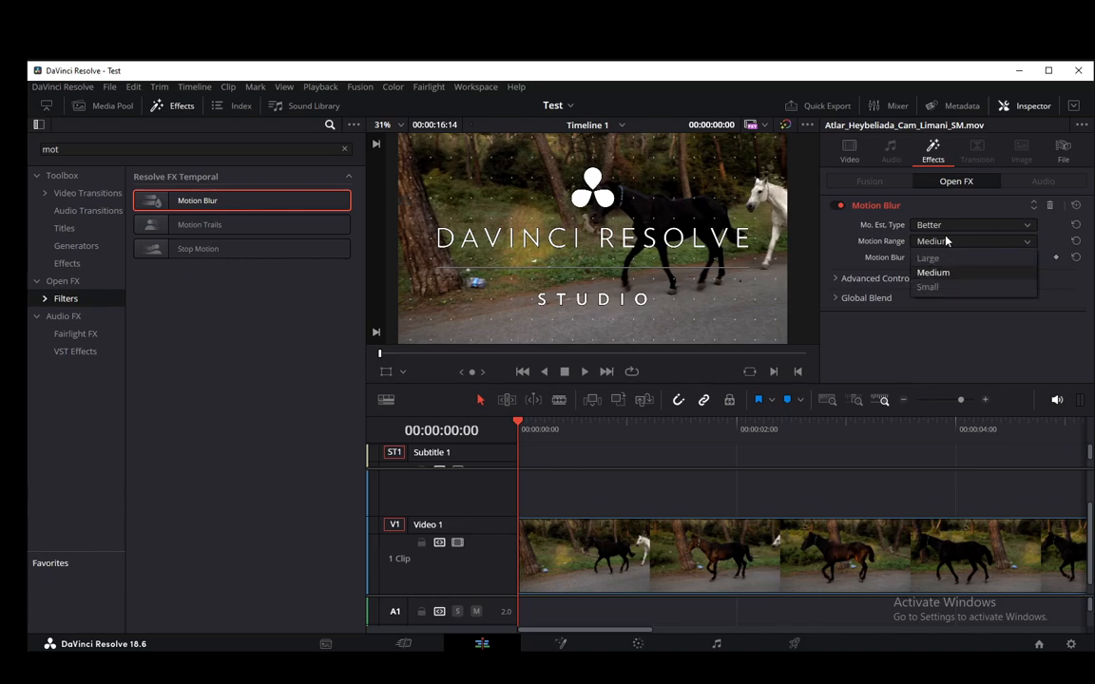
pyautogui.click(937, 287)
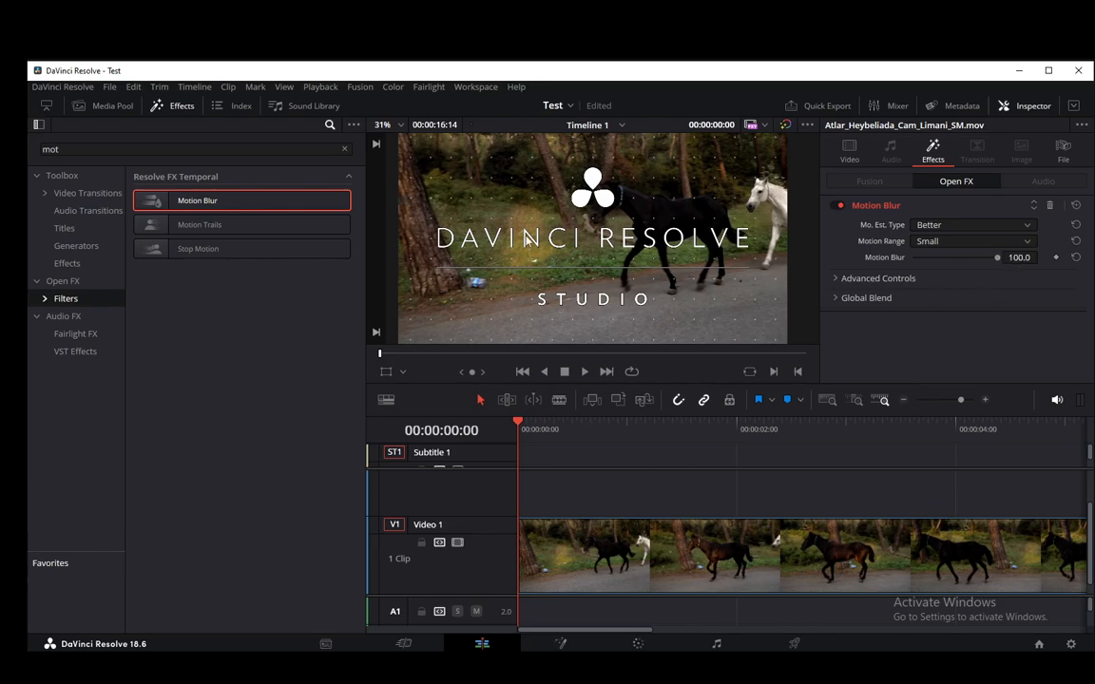
# Step: Play the horse clip while toggling Motion Blur off and on to compare the result, and stop playback
pyautogui.click(585, 372)
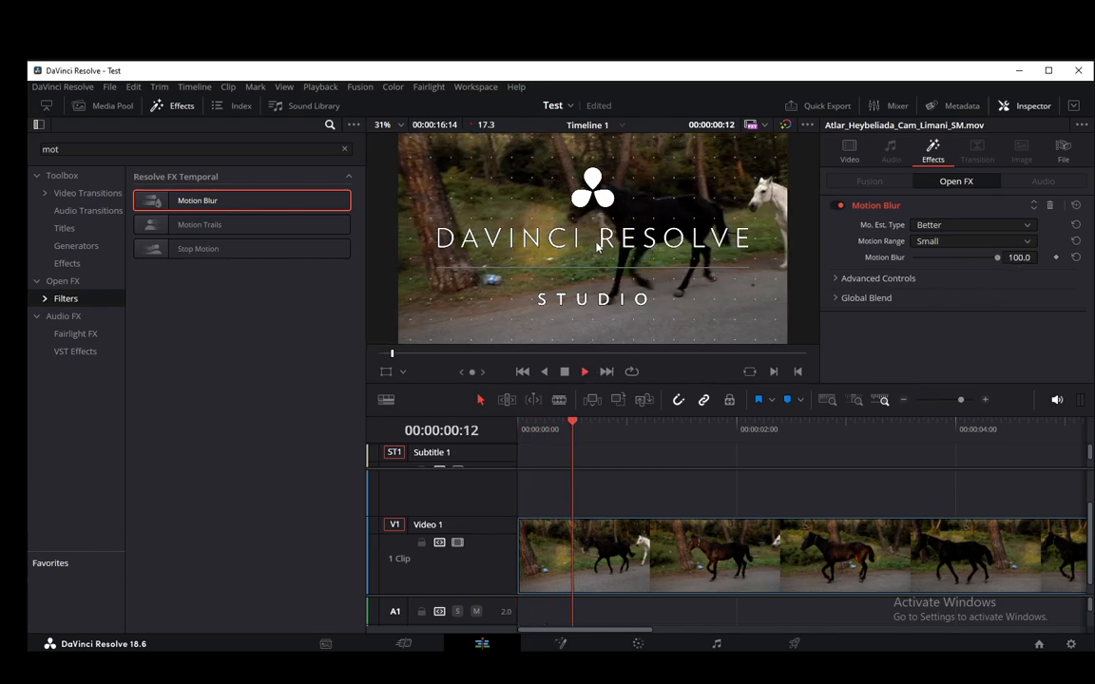
pyautogui.click(842, 207)
pyautogui.click(841, 206)
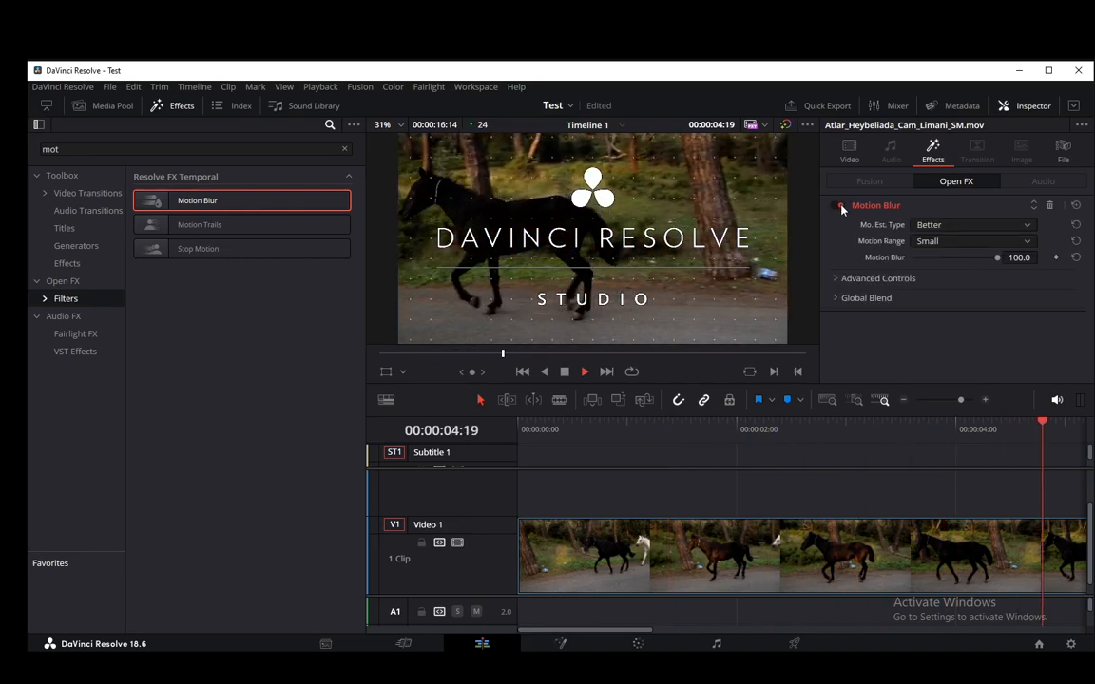
pyautogui.click(839, 205)
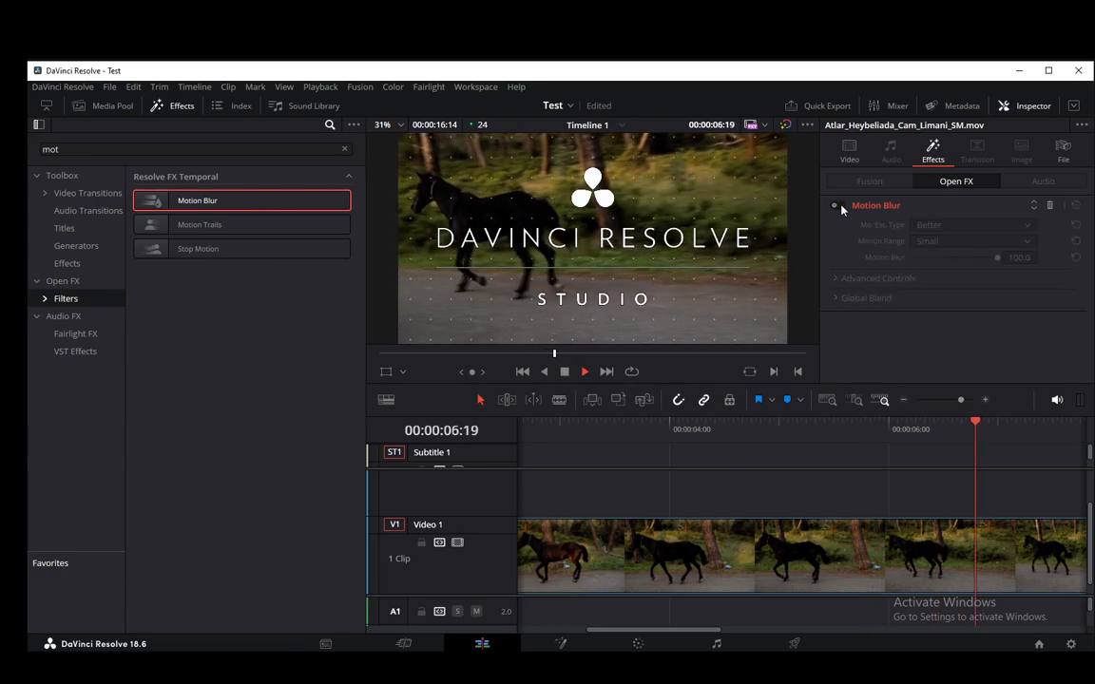
pyautogui.click(840, 205)
pyautogui.click(564, 372)
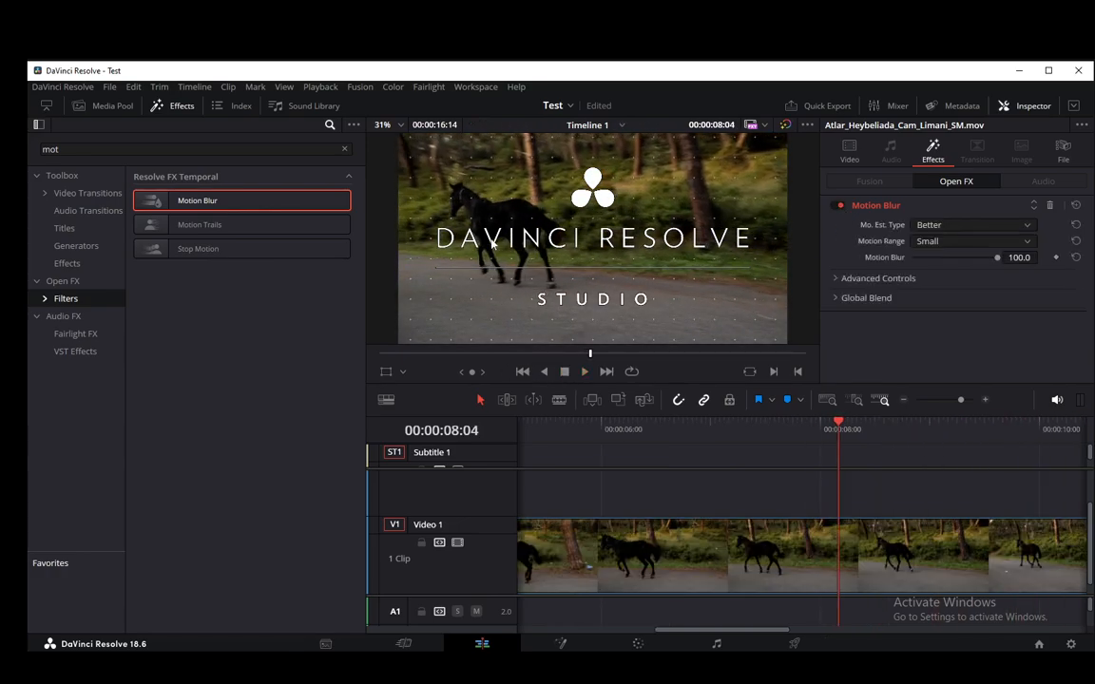
# Step: Clear the effects search and remove the Motion Blur effect from the horse clip
pyautogui.click(345, 150)
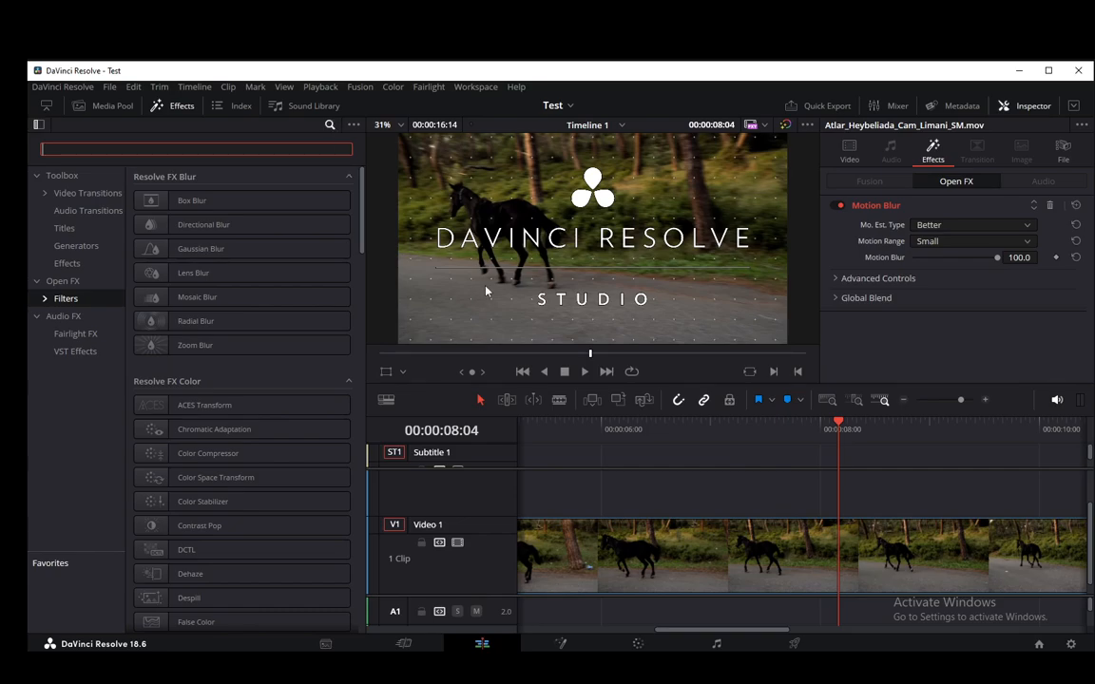
pyautogui.click(385, 346)
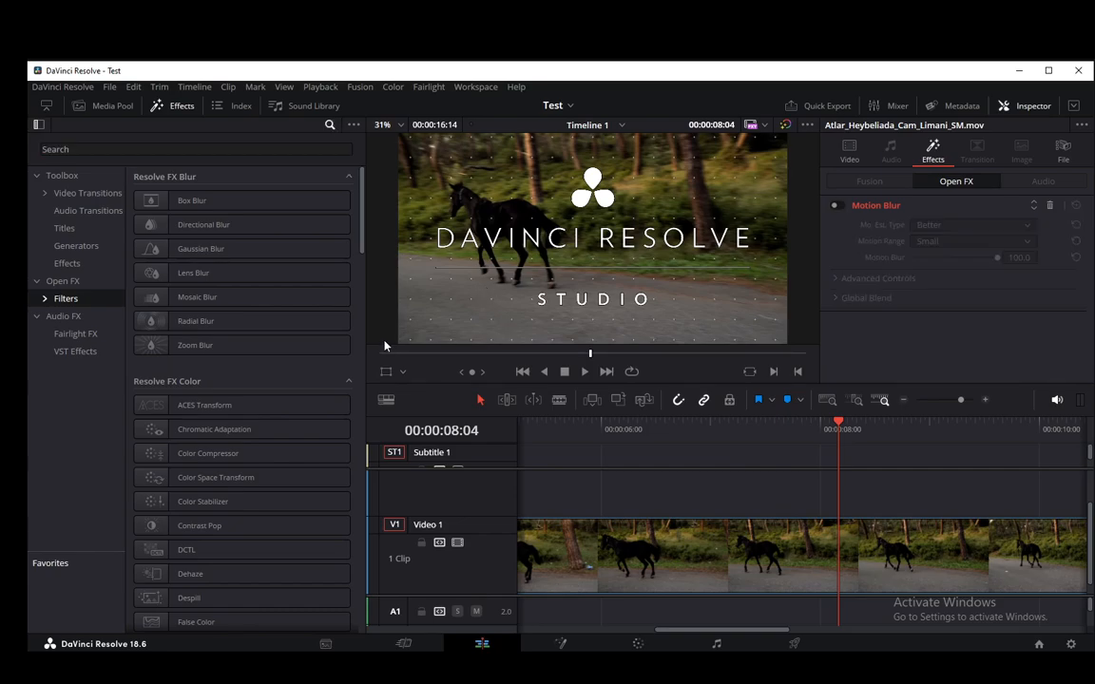
pyautogui.press('Delete')
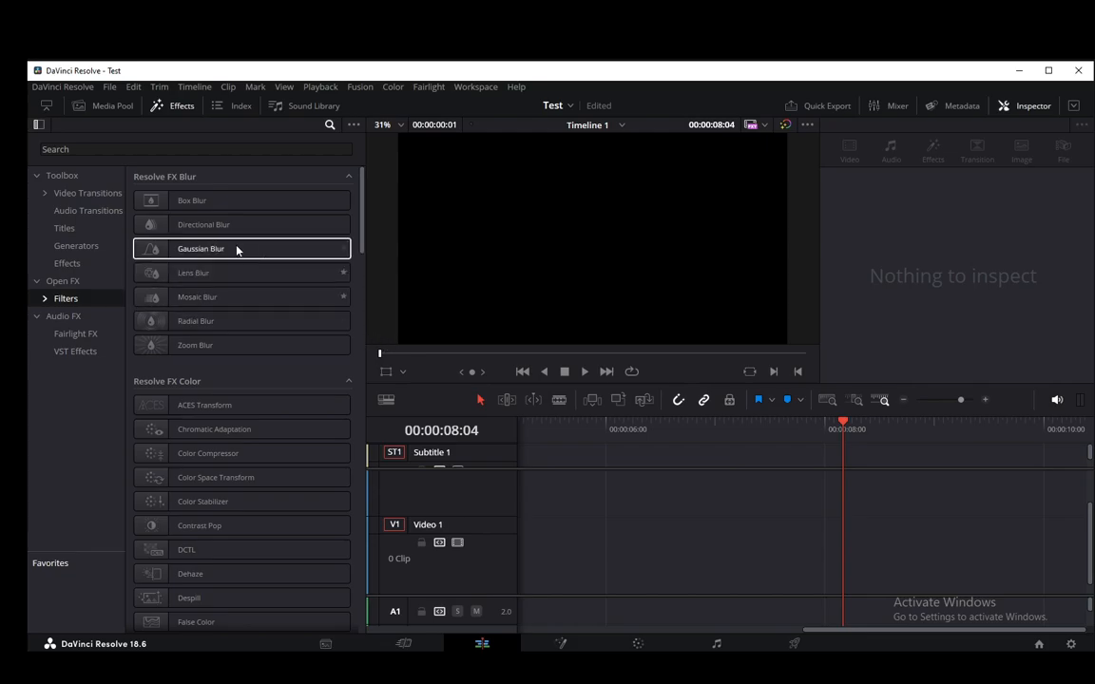
pyautogui.hotkey('ctrl', 'z')
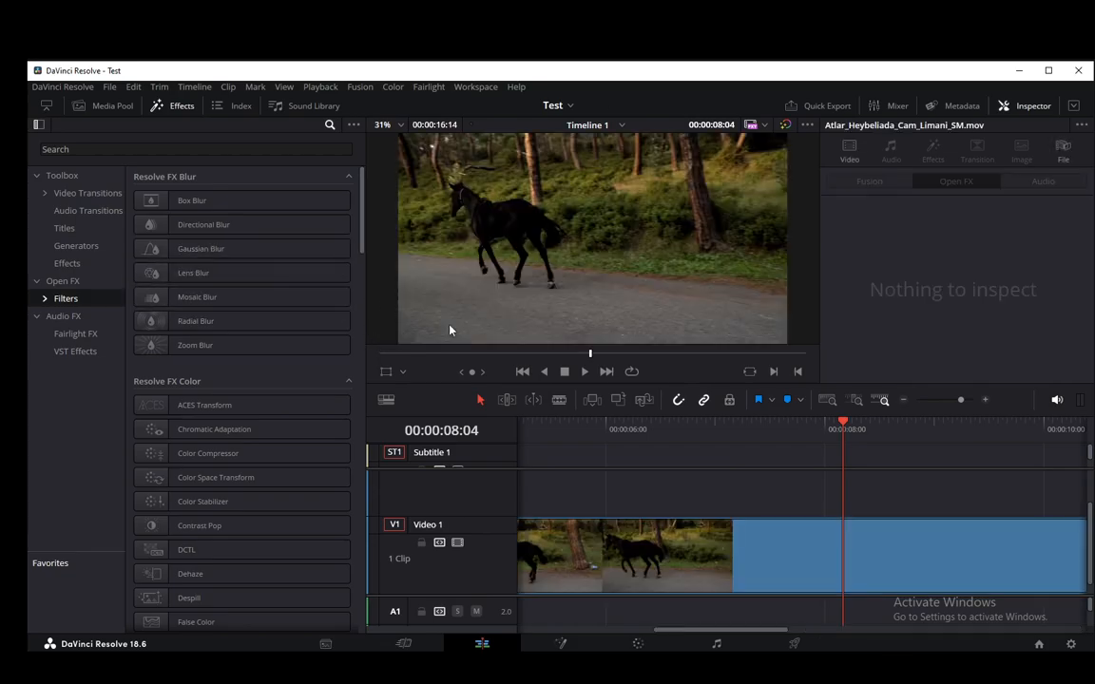
pyautogui.click(330, 125)
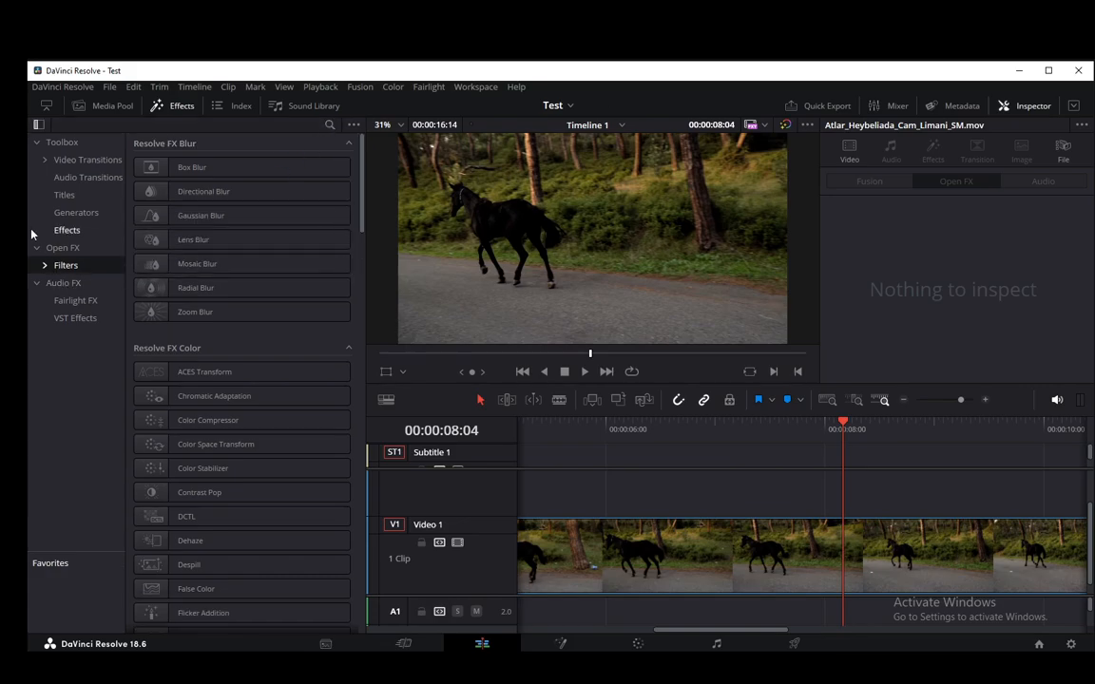
pyautogui.click(47, 250)
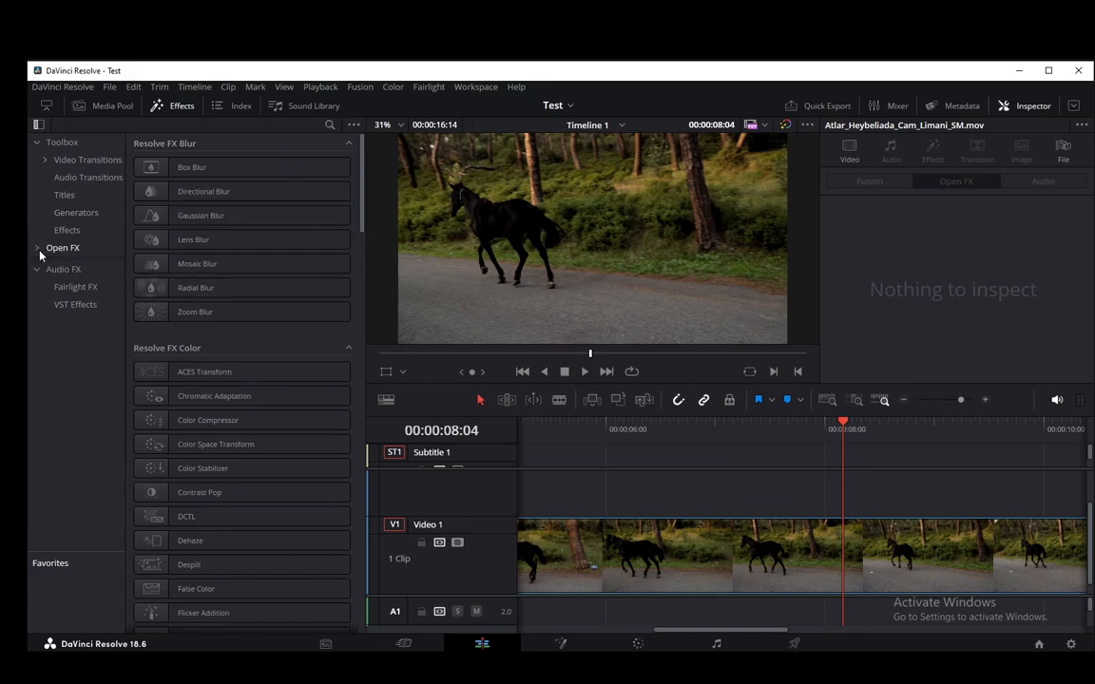
# Step: Open the horse clip in the Fusion page and reposition the MediaIn1 and MediaOut1 nodes with space between them
pyautogui.click(560, 644)
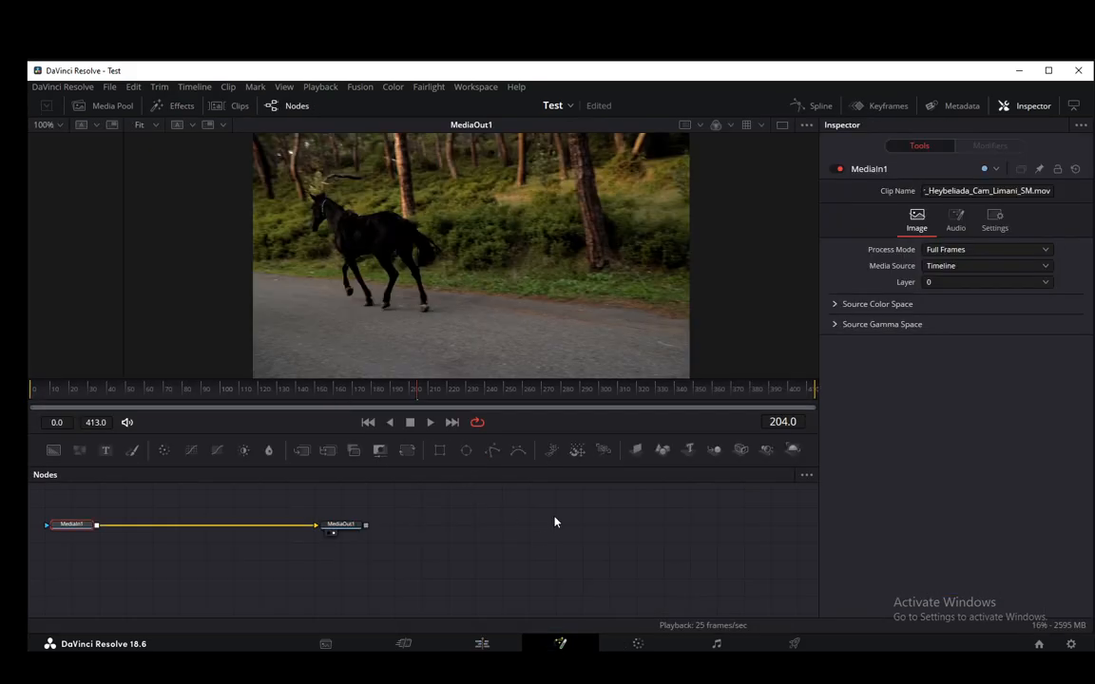
pyautogui.moveTo(334, 530); pyautogui.dragTo(538, 543)
pyautogui.moveTo(65, 532); pyautogui.dragTo(260, 556)
# Step: Insert an Optical Flow node between MediaIn1 and MediaOut1 and arrange the nodes in a row
pyautogui.hotkey('shift', 'space')
pyautogui.write('optical')
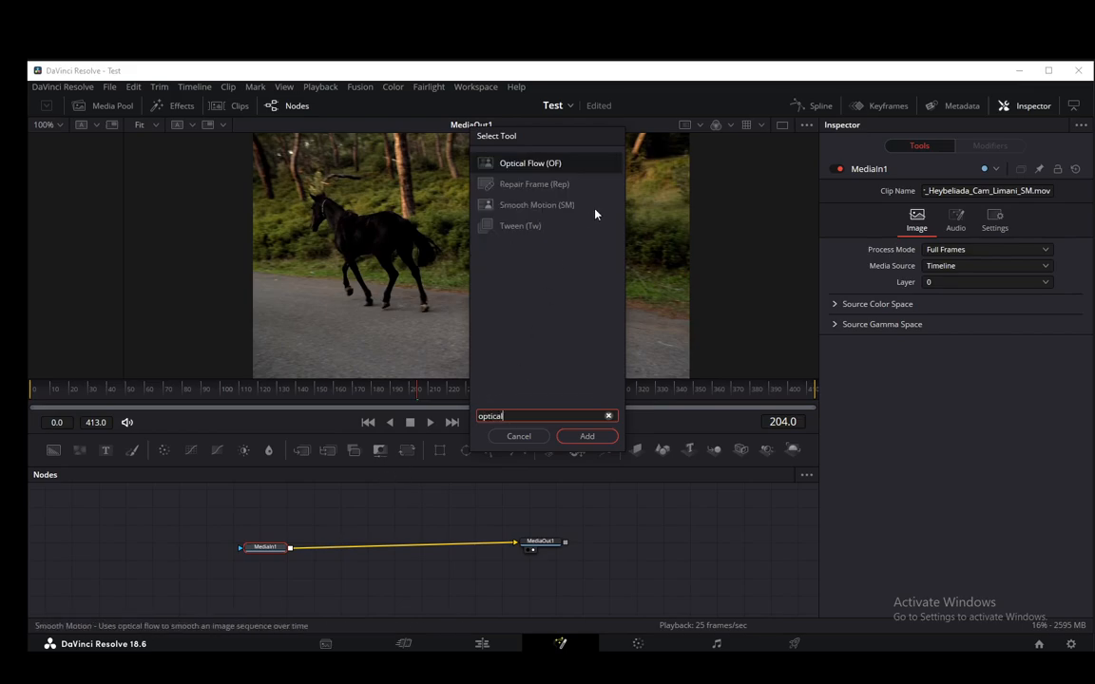
pyautogui.click(538, 165)
pyautogui.click(582, 437)
pyautogui.moveTo(277, 550); pyautogui.dragTo(367, 542)
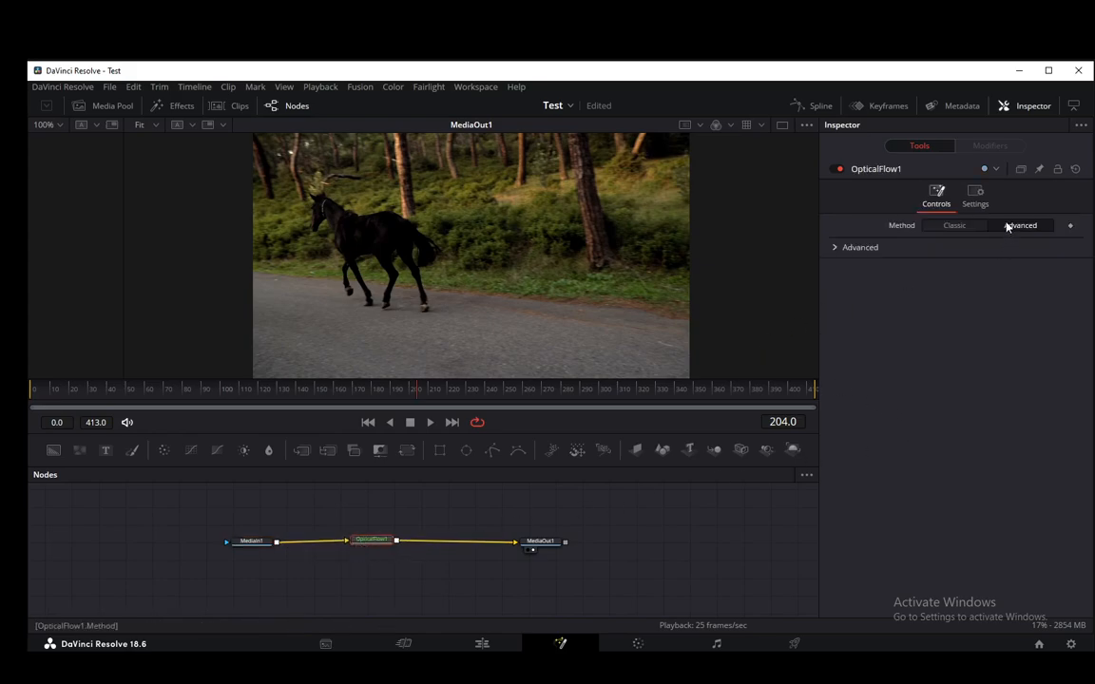
# Step: Compare the Optical Flow node's Classic and Advanced methods, keep Advanced, and play the composition from the first frame
pyautogui.click(947, 225)
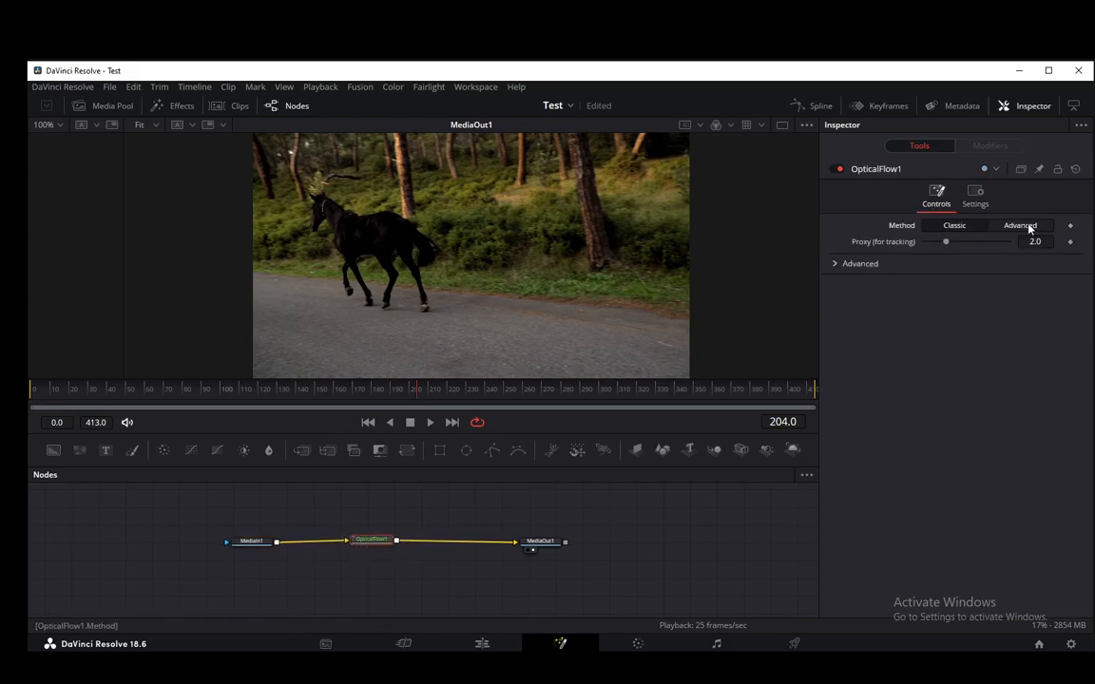
pyautogui.click(1033, 227)
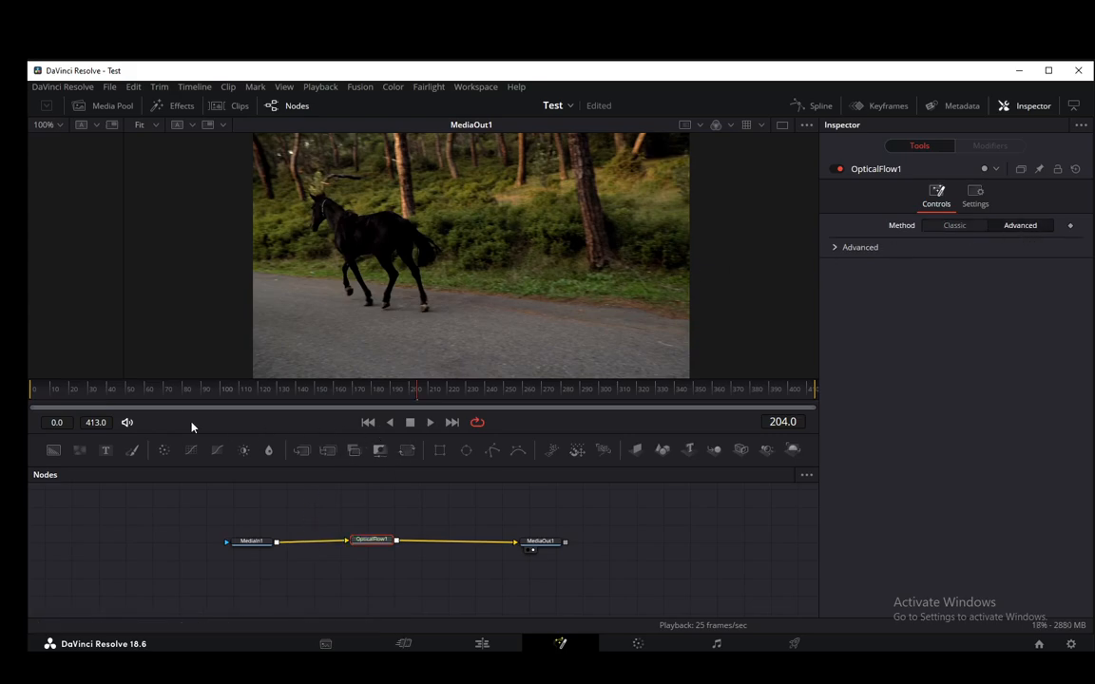
pyautogui.click(369, 423)
pyautogui.click(430, 423)
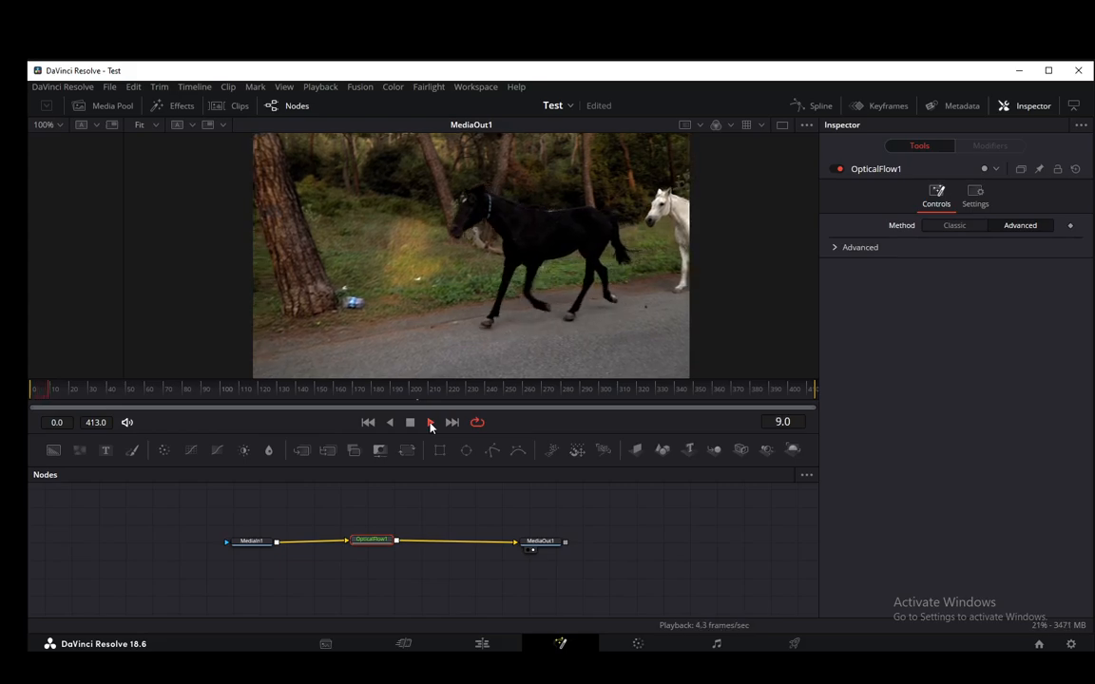
pyautogui.click(409, 424)
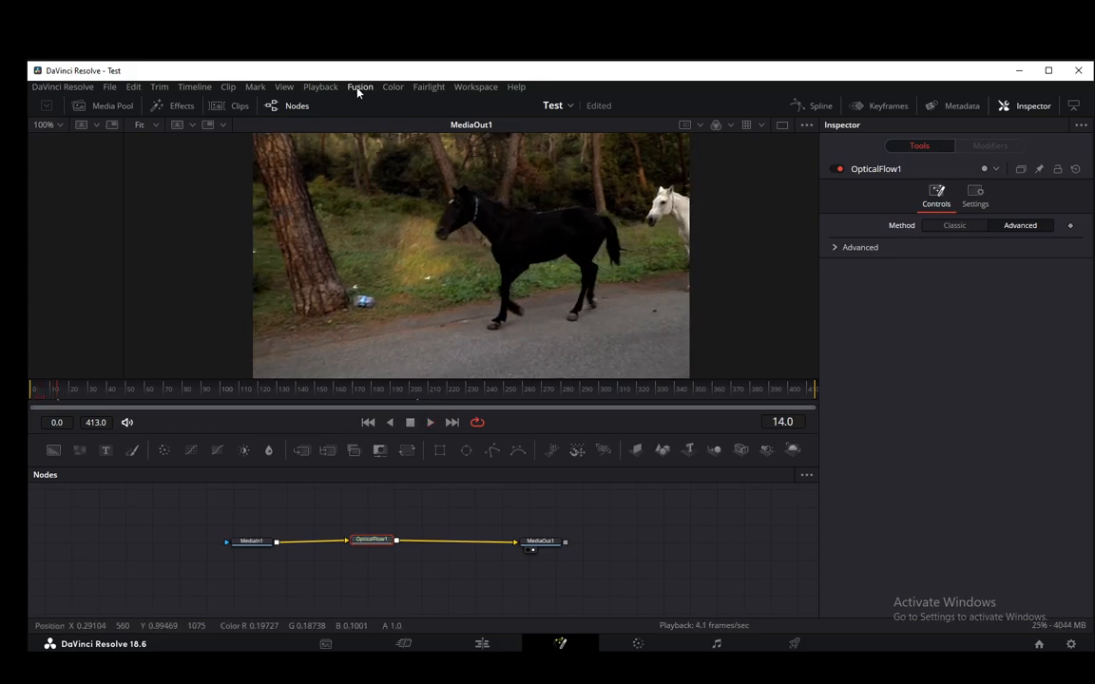
# Step: Change the timeline proxy resolution and play the composition again to check how smoothly it runs
pyautogui.click(321, 87)
pyautogui.moveTo(447, 133)
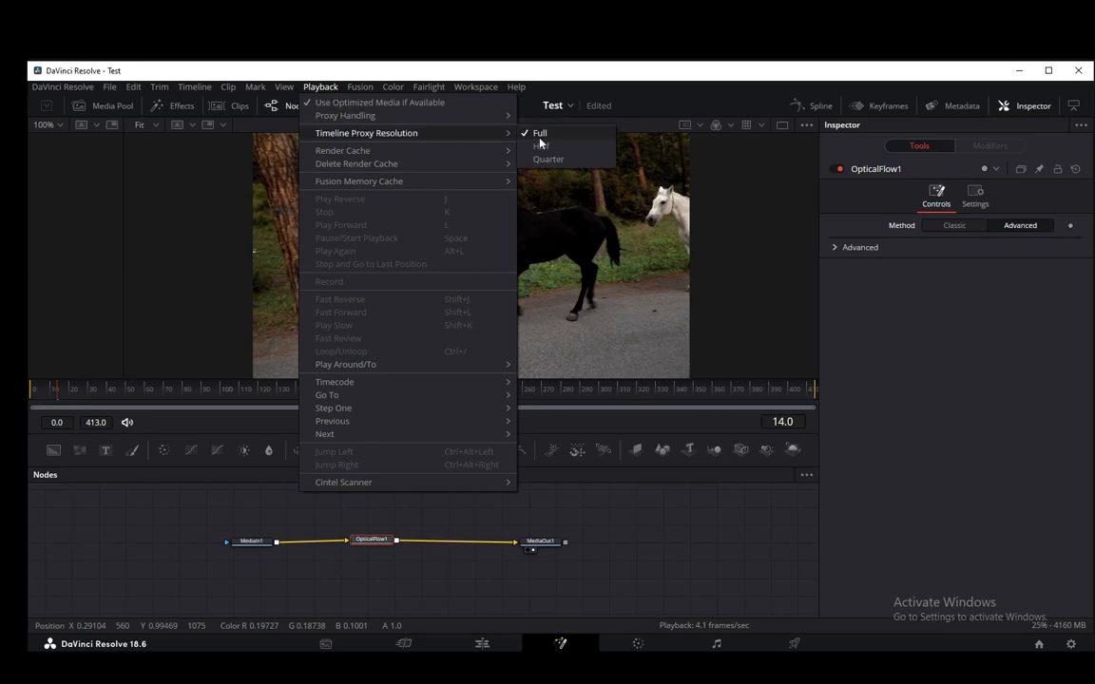
pyautogui.click(540, 134)
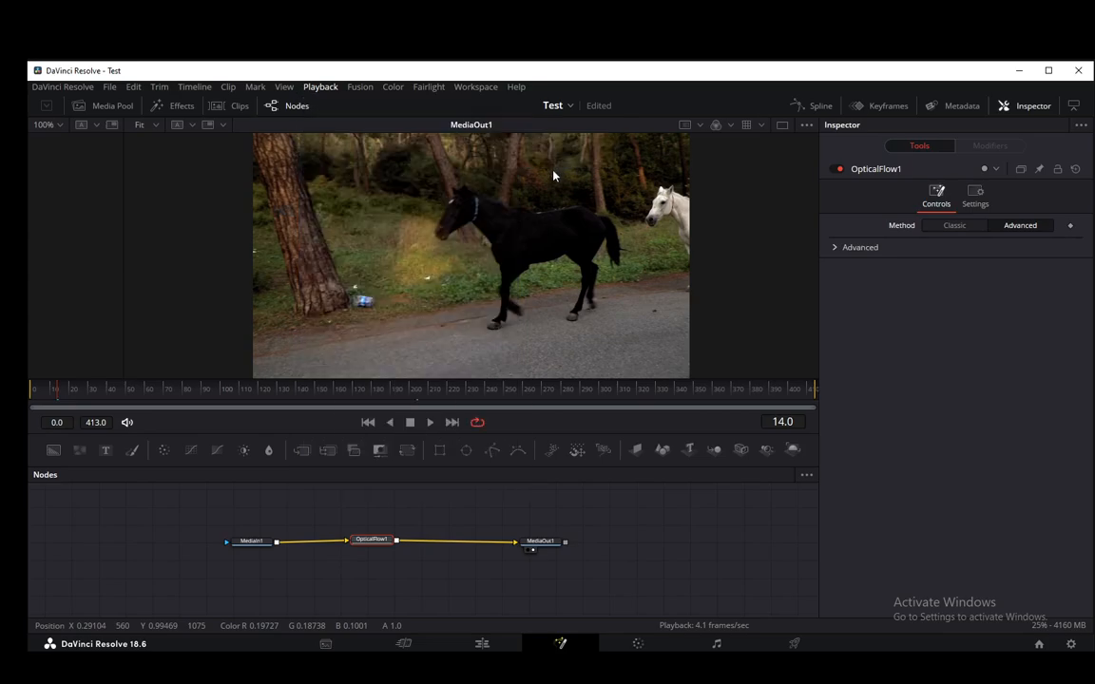
pyautogui.click(430, 422)
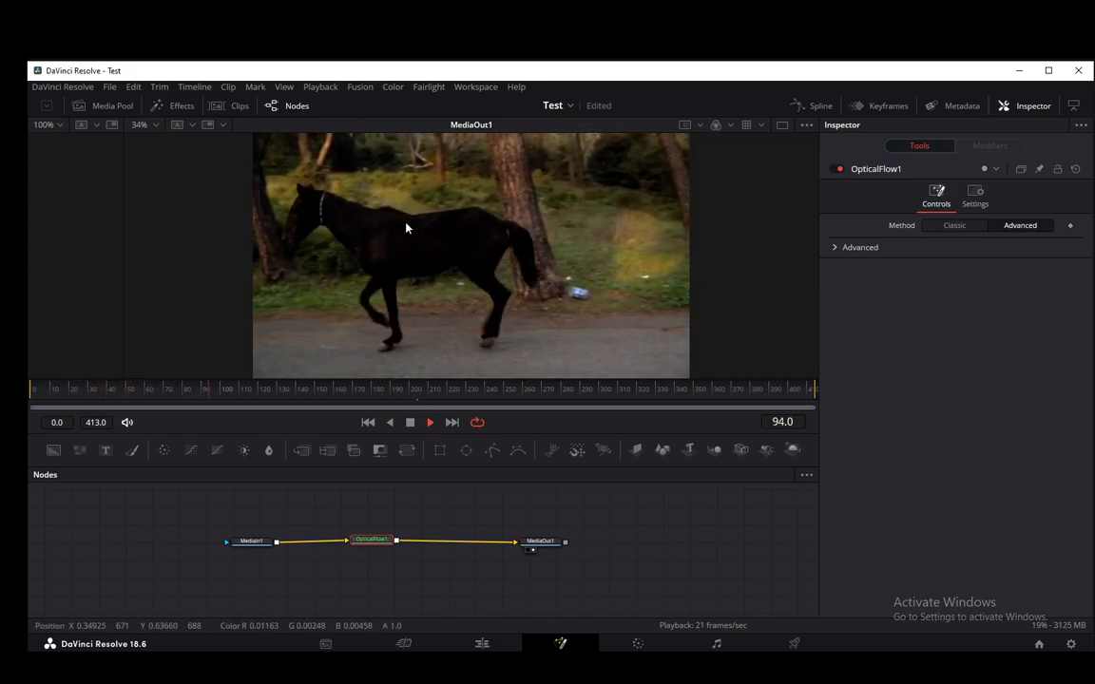
pyautogui.click(410, 422)
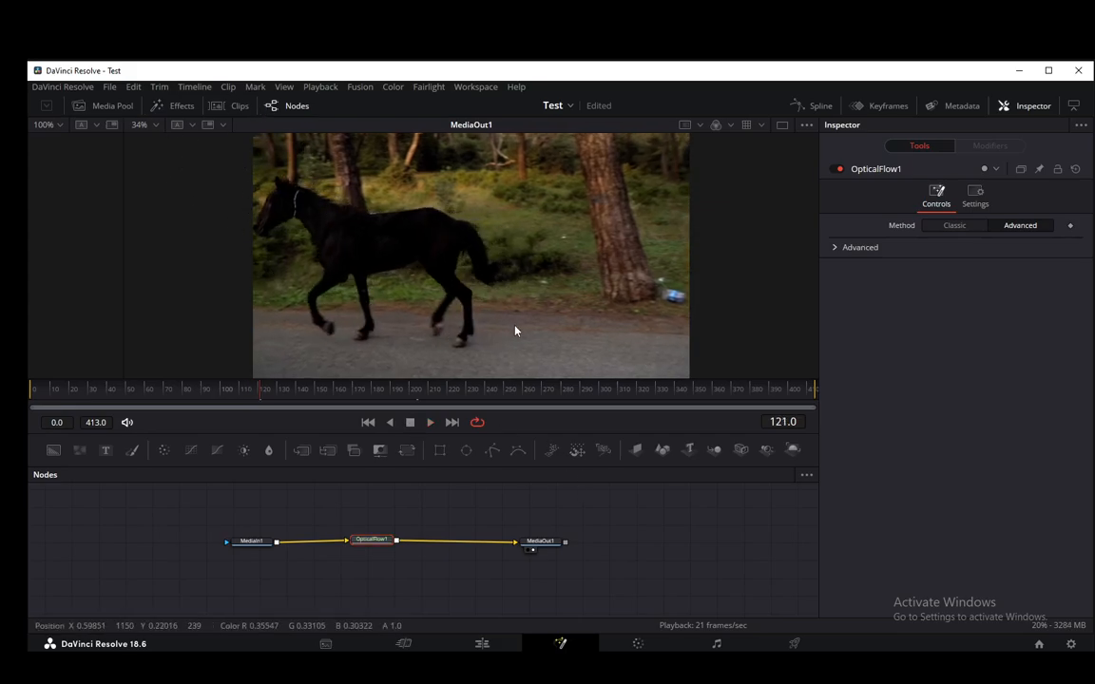
# Step: Return to the Edit page and raise the horse clip's playback speed to 246%
pyautogui.click(482, 644)
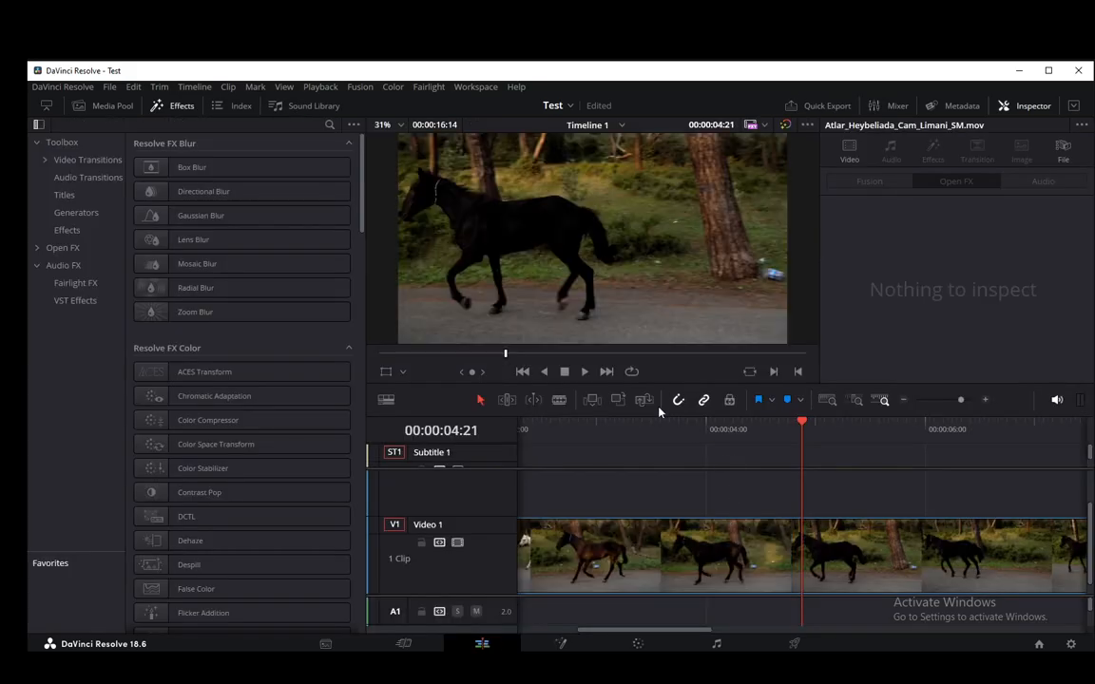
pyautogui.click(631, 535)
pyautogui.scroll(-3, 905, 245)
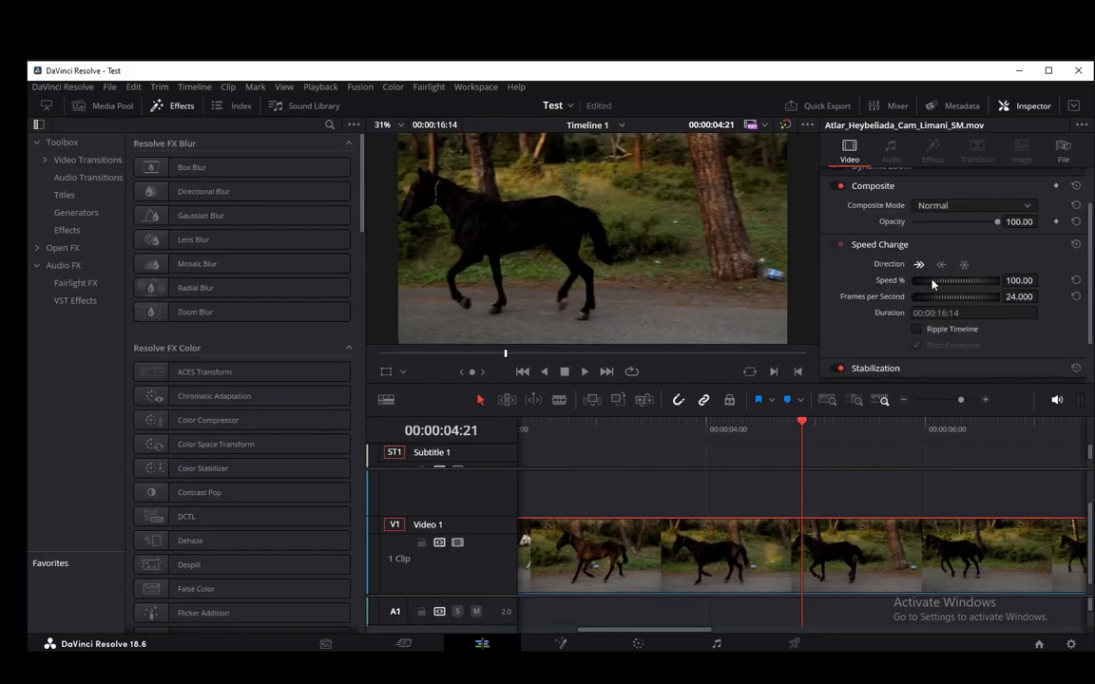
pyautogui.moveTo(949, 283); pyautogui.dragTo(1078, 295)
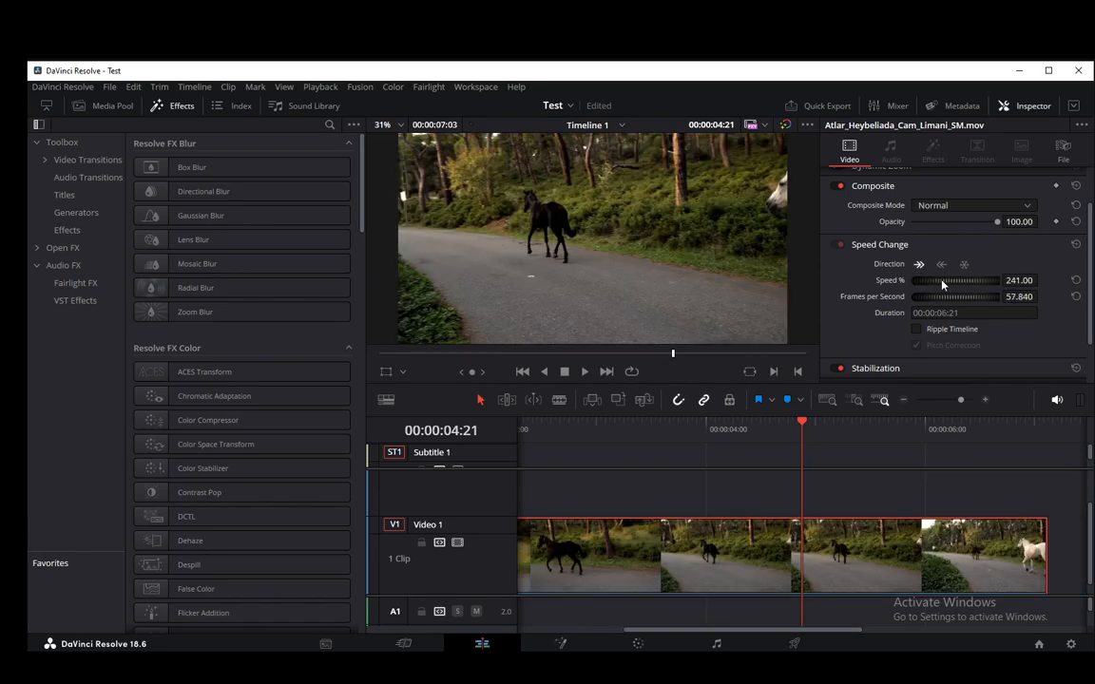
pyautogui.moveTo(960, 281); pyautogui.dragTo(972, 284)
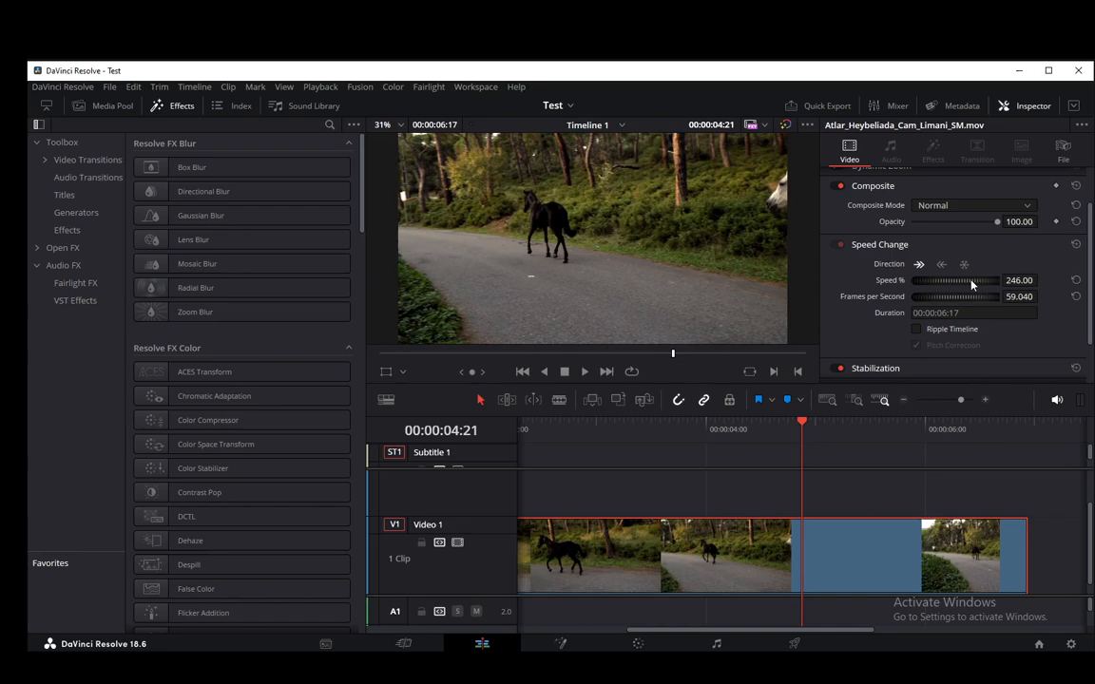
# Step: Open the Fusion page, play the sped-up composition from the first frame, stop it and return to the start
pyautogui.click(560, 643)
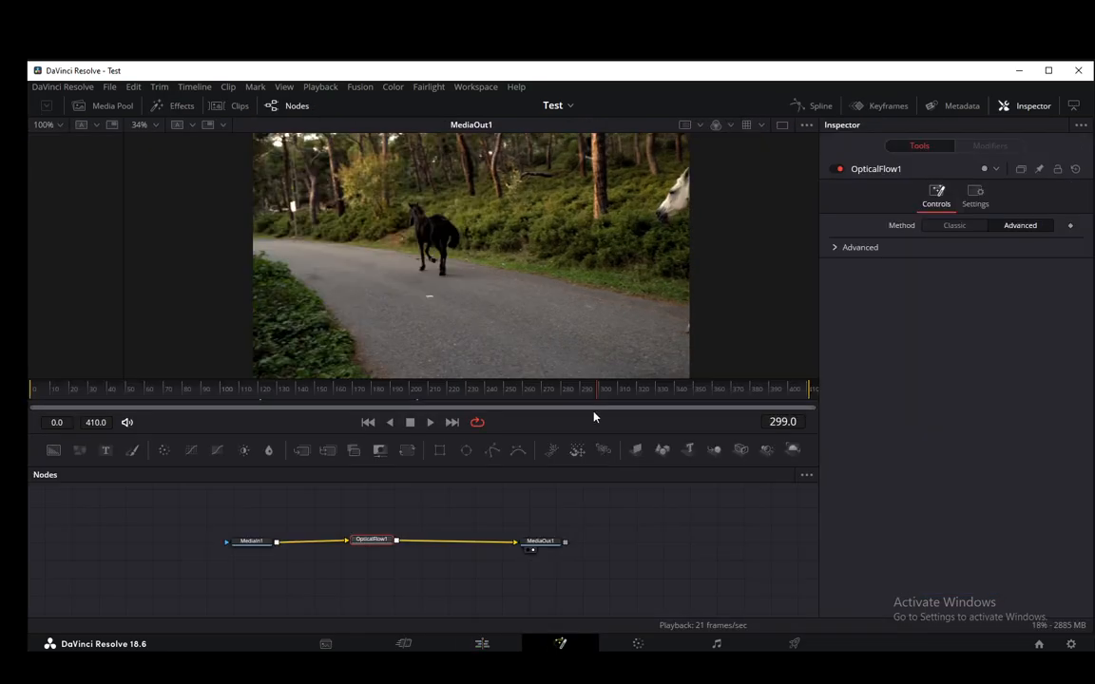
pyautogui.click(367, 422)
pyautogui.click(431, 422)
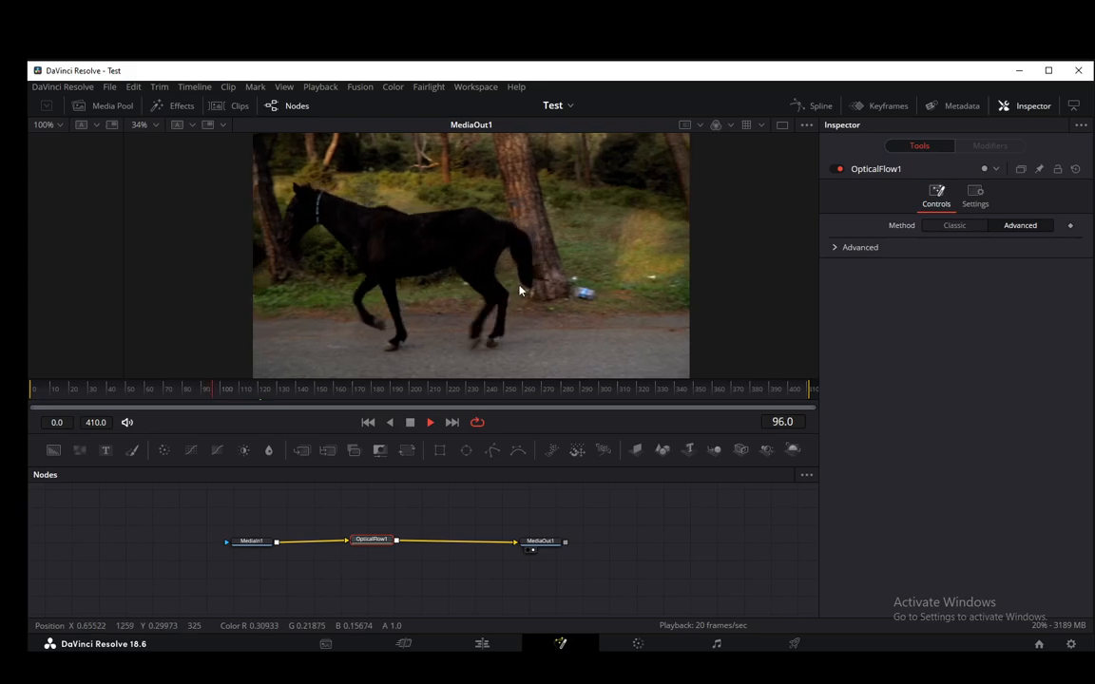
pyautogui.click(410, 422)
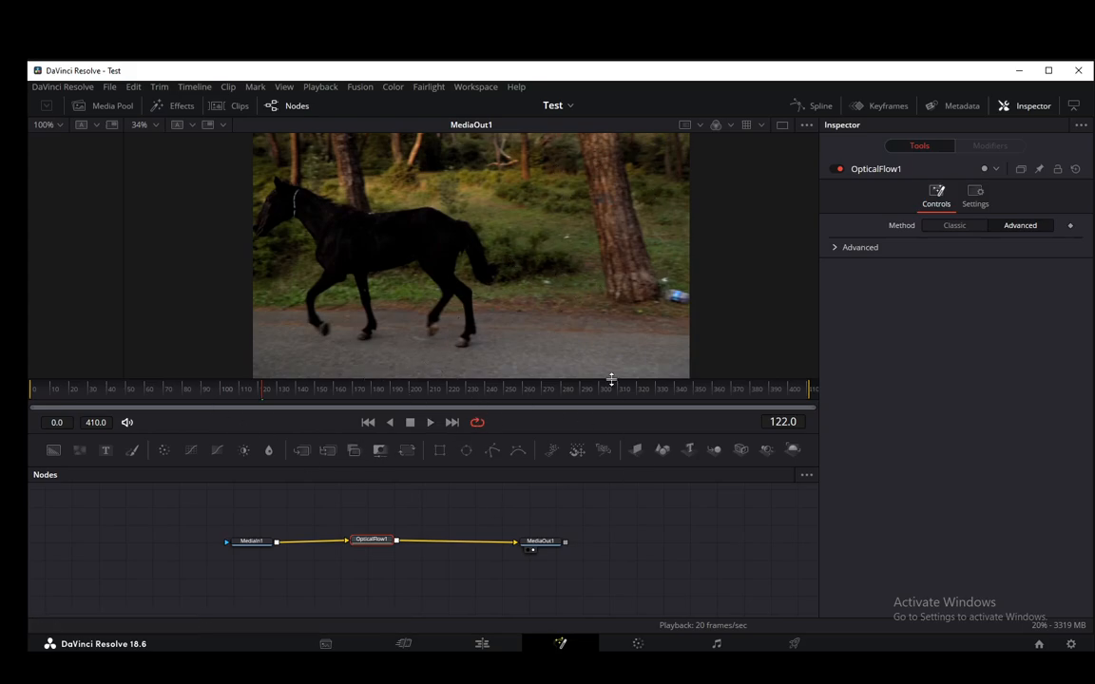
pyautogui.click(367, 422)
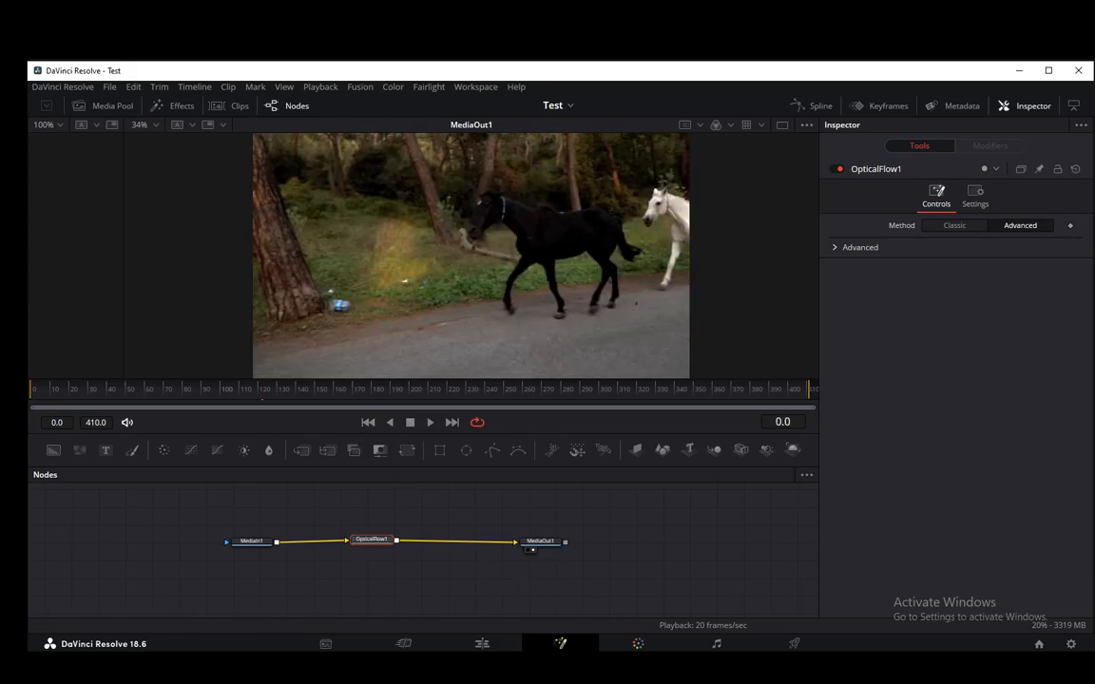
# Step: Switch to the Color page and move the playhead to 00:00:00:07 with the tree trunk in view
pyautogui.click(638, 644)
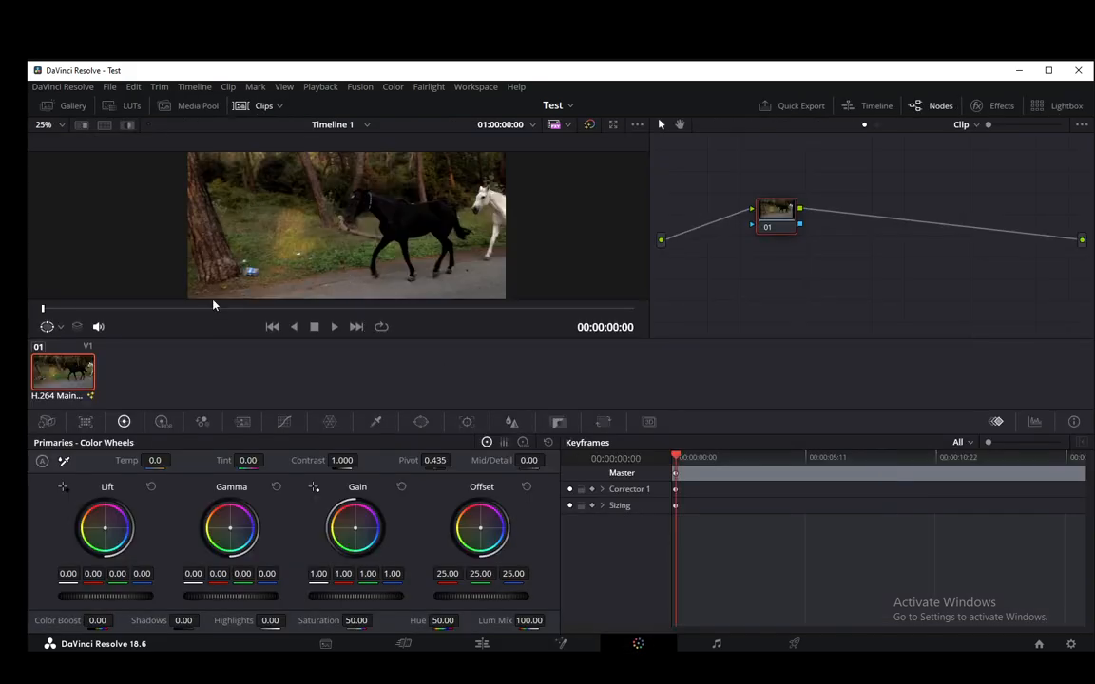
pyautogui.moveTo(39, 307); pyautogui.dragTo(65, 307)
pyautogui.scroll(2, 225, 215)
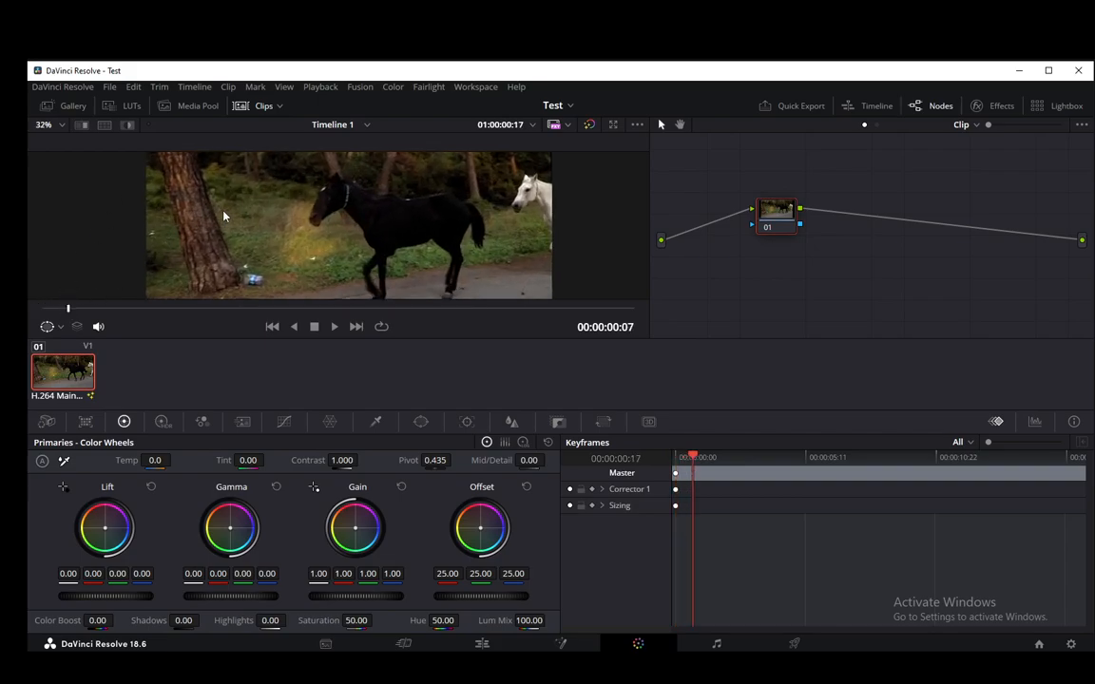
pyautogui.moveTo(238, 218); pyautogui.dragTo(379, 225)
pyautogui.scroll(-1, 379, 225)
pyautogui.scroll(-1, 383, 224)
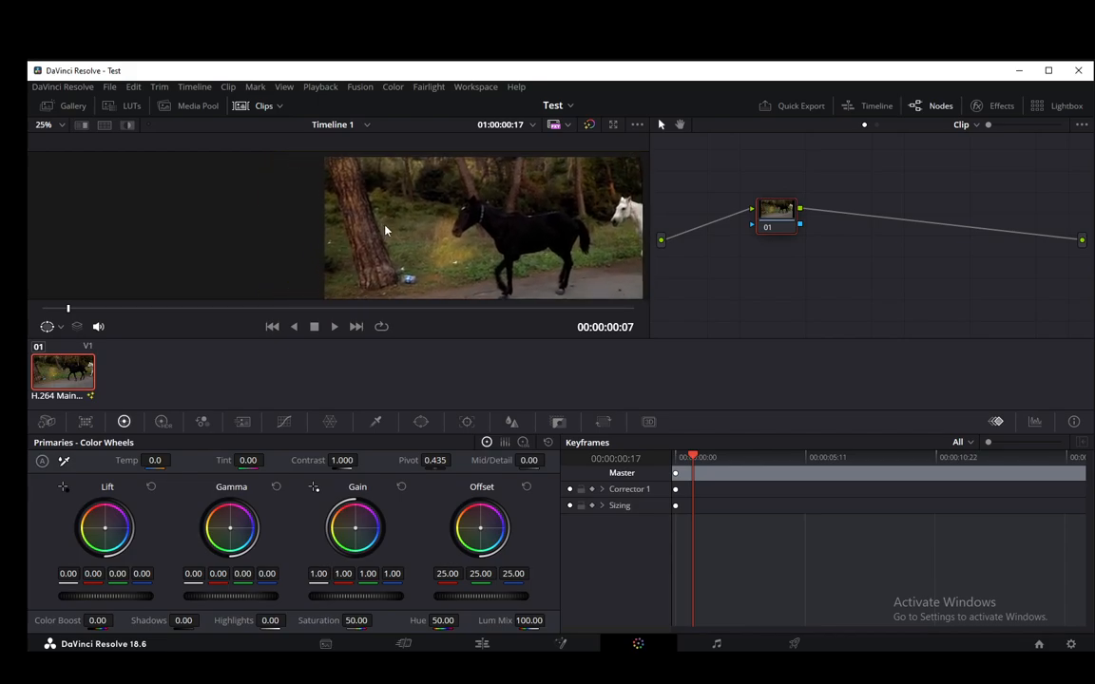
# Step: Try to start a curve window along the edges of the tree trunk
pyautogui.click(421, 422)
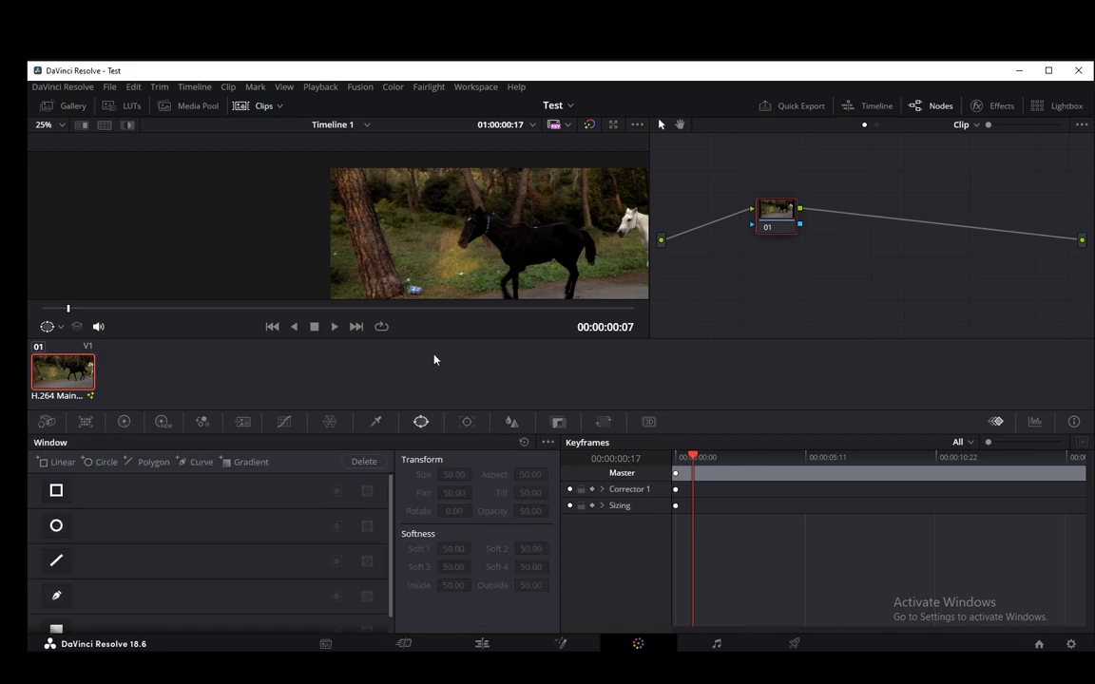
pyautogui.scroll(-1, 188, 483)
pyautogui.click(56, 579)
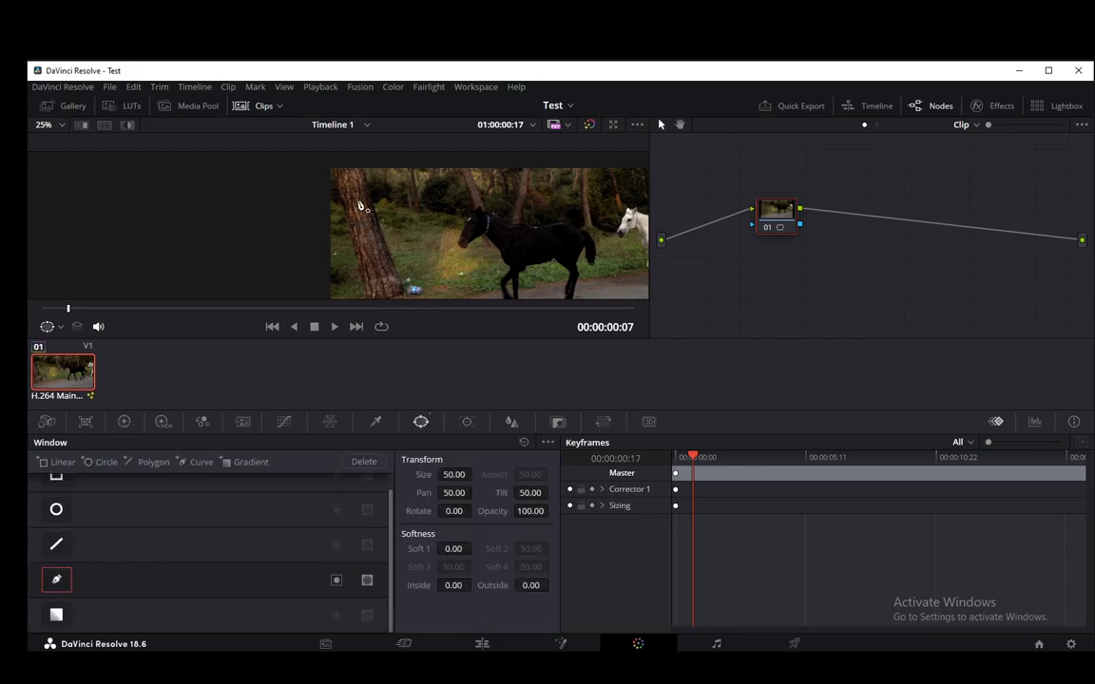
pyautogui.click(329, 170)
pyautogui.click(348, 215)
pyautogui.click(331, 170)
pyautogui.click(358, 278)
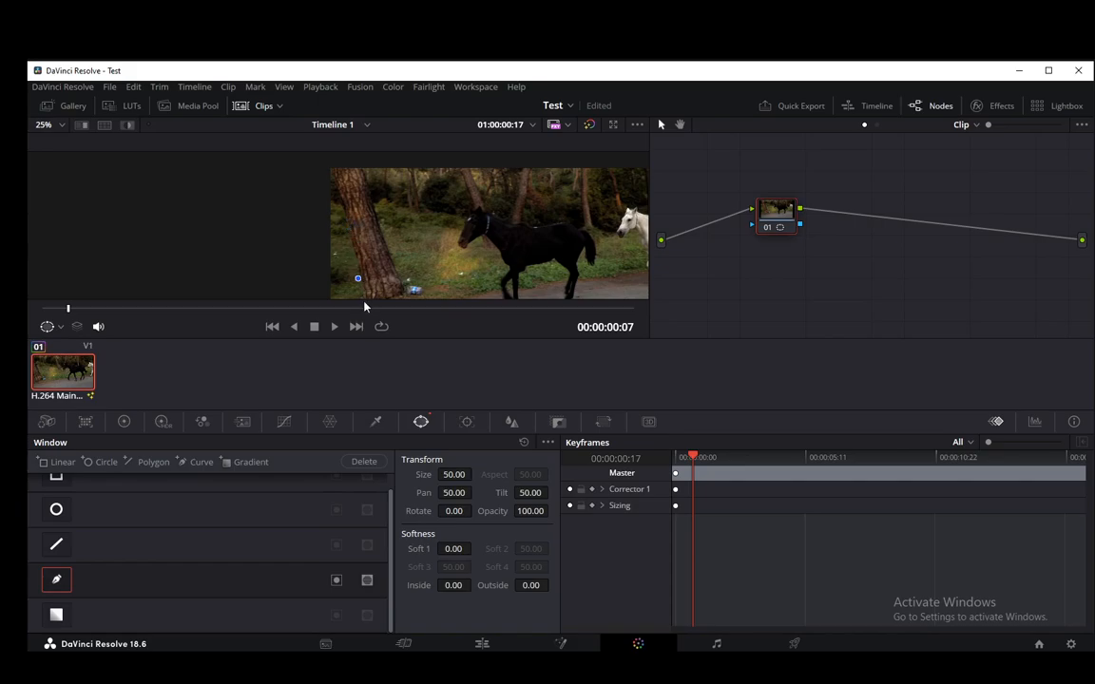
pyautogui.click(393, 261)
pyautogui.scroll(-2, 341, 190)
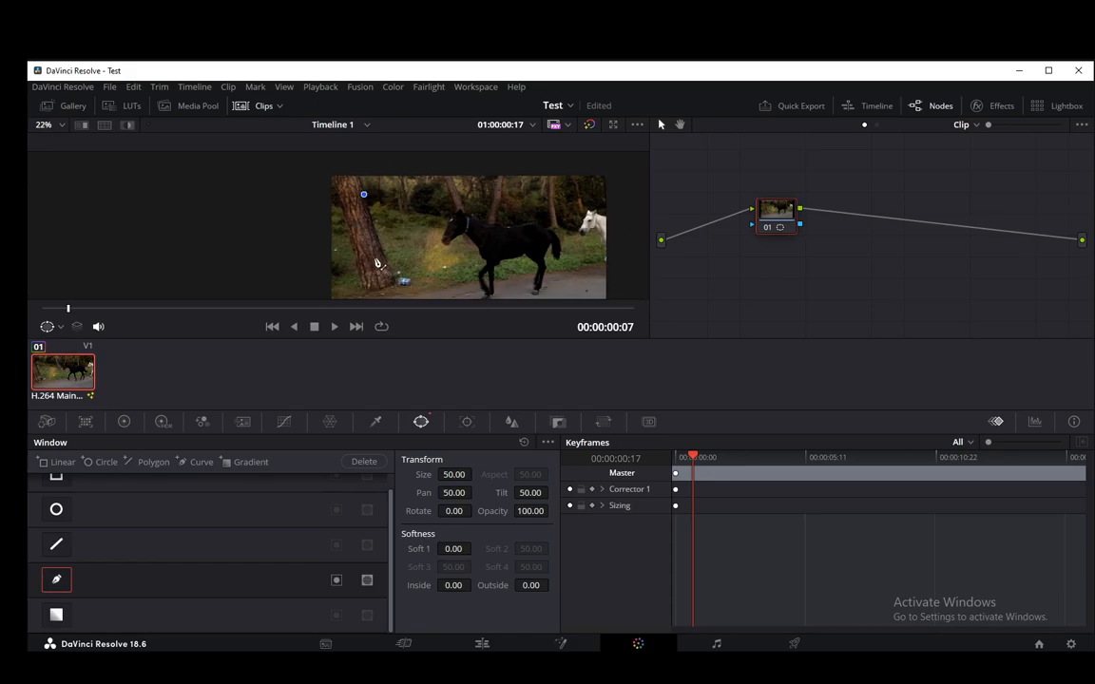
pyautogui.scroll(-1, 373, 207)
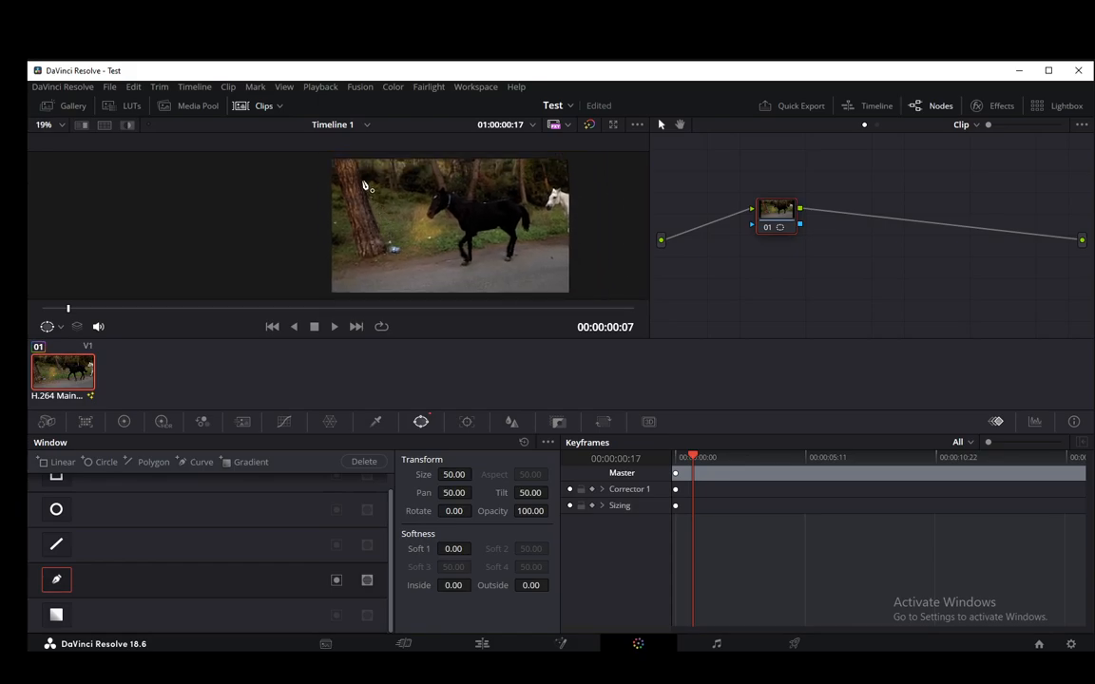
# Step: Draw a closed triangular curve window over the tree trunk
pyautogui.click(380, 232)
pyautogui.click(387, 252)
pyautogui.click(362, 261)
pyautogui.click(362, 179)
pyautogui.moveTo(372, 226); pyautogui.dragTo(351, 226)
pyautogui.click(385, 242)
pyautogui.click(361, 260)
pyautogui.click(359, 174)
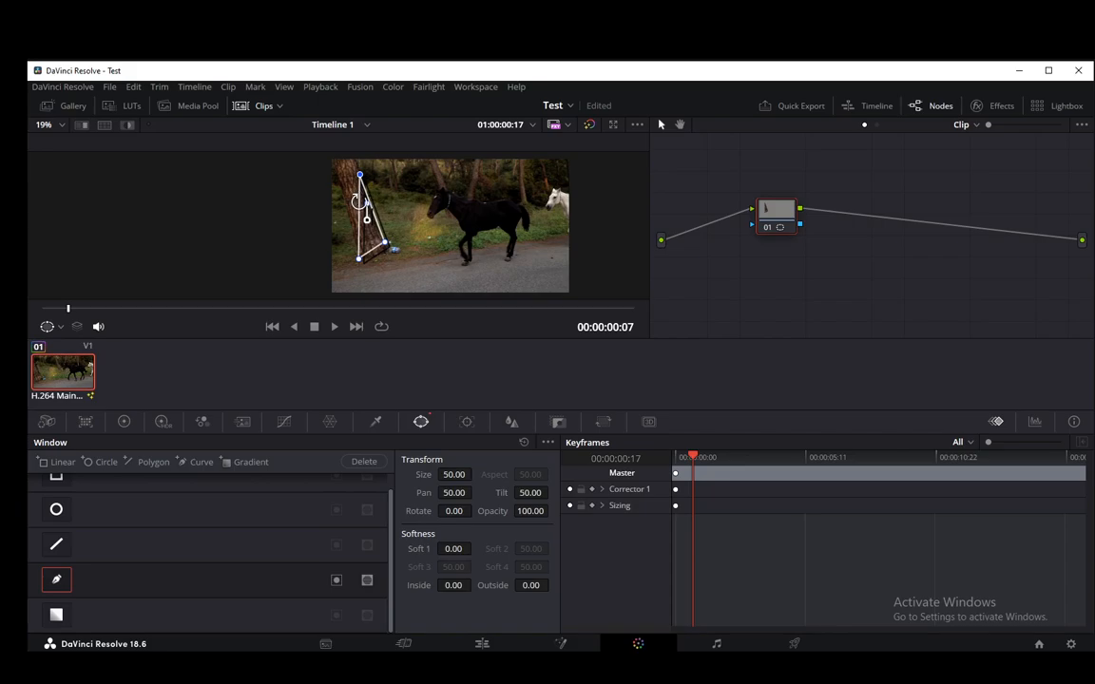
# Step: Rotate the curve window slightly and pull its upper point to the top of the tree trunk
pyautogui.moveTo(358, 202)
pyautogui.mouseDown()
pyautogui.moveTo(309, 181)
pyautogui.moveTo(309, 167)
pyautogui.moveTo(328, 163)
pyautogui.moveTo(366, 187)
pyautogui.mouseUp()
pyautogui.moveTo(360, 177); pyautogui.dragTo(339, 158)
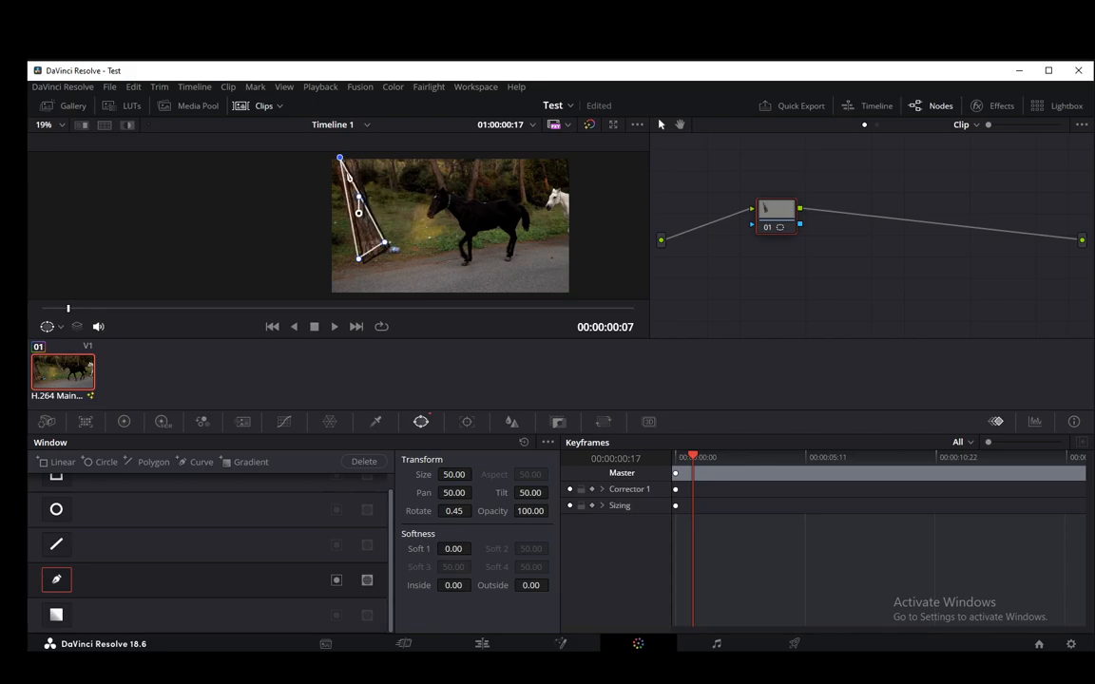
pyautogui.moveTo(363, 203)
pyautogui.mouseDown()
pyautogui.moveTo(356, 186)
pyautogui.moveTo(361, 211)
pyautogui.moveTo(350, 213)
pyautogui.moveTo(367, 214)
pyautogui.mouseUp()
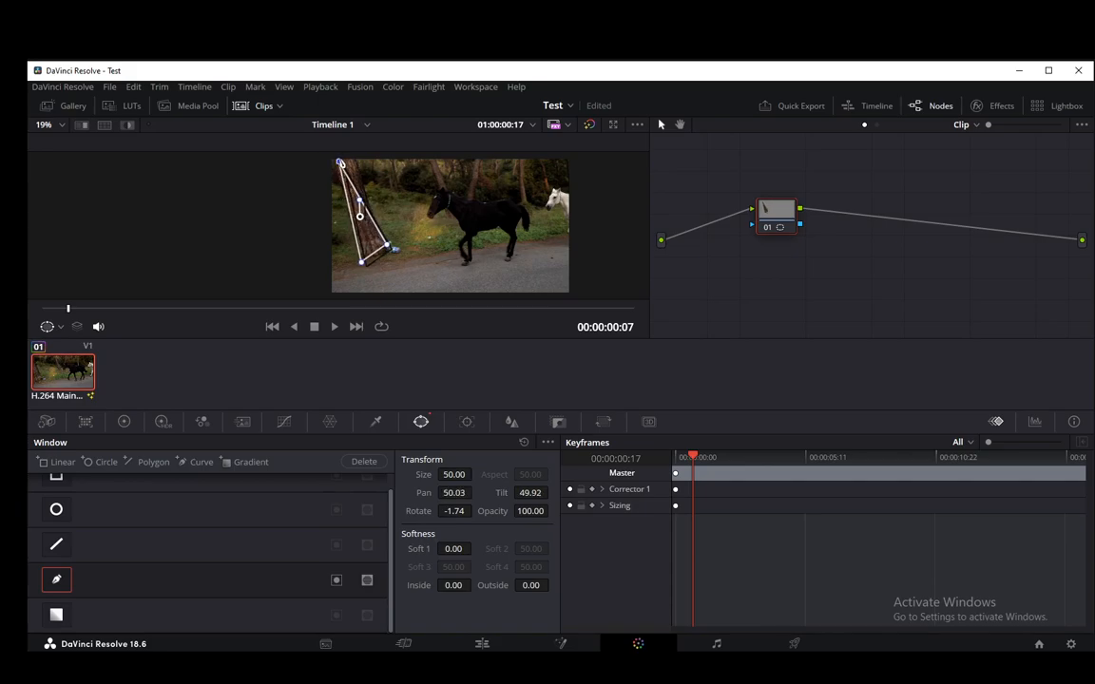
pyautogui.moveTo(340, 162); pyautogui.dragTo(339, 152)
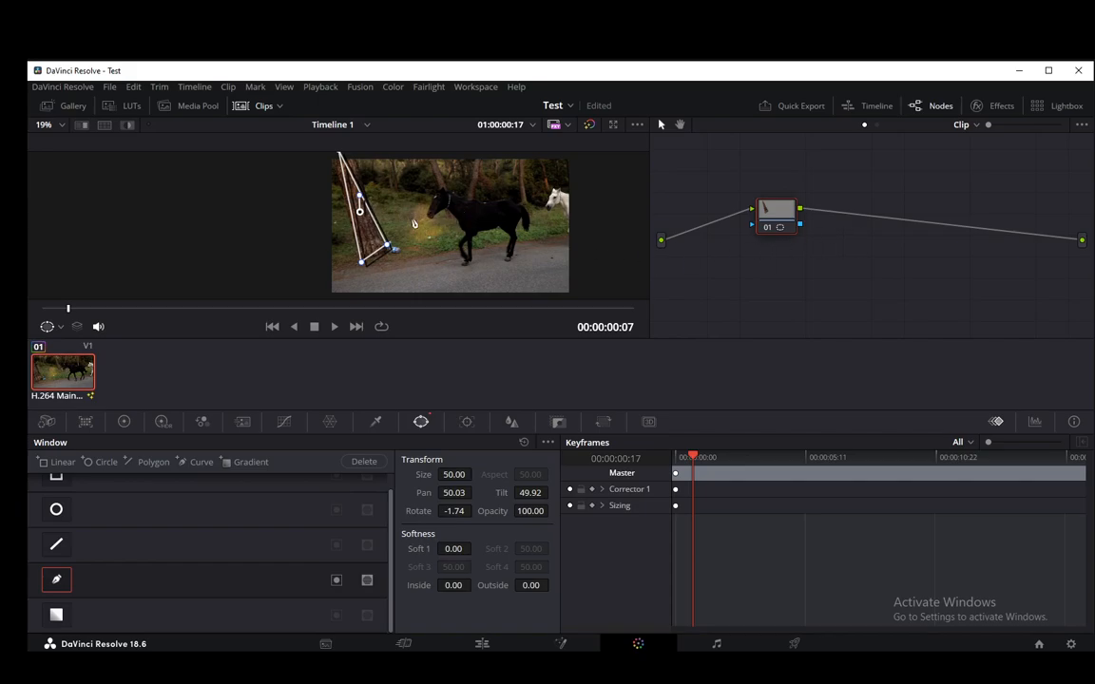
# Step: Undo the curve window's reshaping and its drawn points
pyautogui.hotkey('ctrl', 'z')
pyautogui.hotkey('ctrl', 'z')
pyautogui.hotkey('ctrl', 'z')
pyautogui.hotkey('ctrl', 'z')
pyautogui.hotkey('ctrl', 'z')
pyautogui.hotkey('ctrl', 'z')
pyautogui.hotkey('ctrl', 'z')
pyautogui.hotkey('ctrl', 'z')
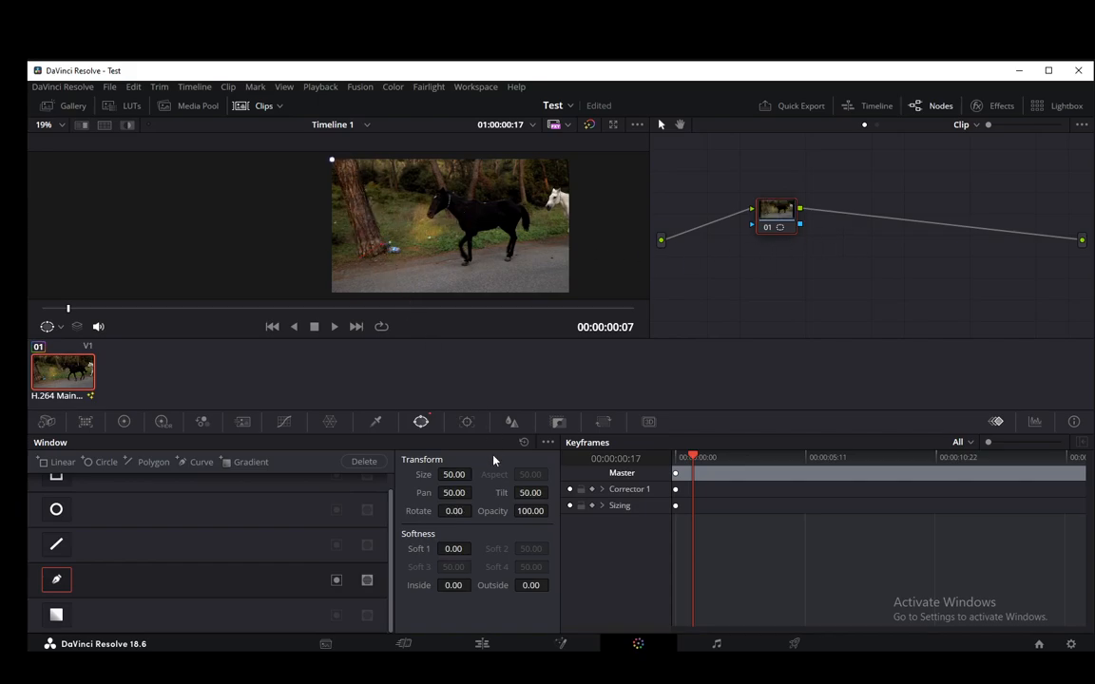
# Step: Return to the Edit page, paste a copy of the horse clip and place it above Video 1 at the timeline start
pyautogui.click(404, 644)
pyautogui.click(482, 644)
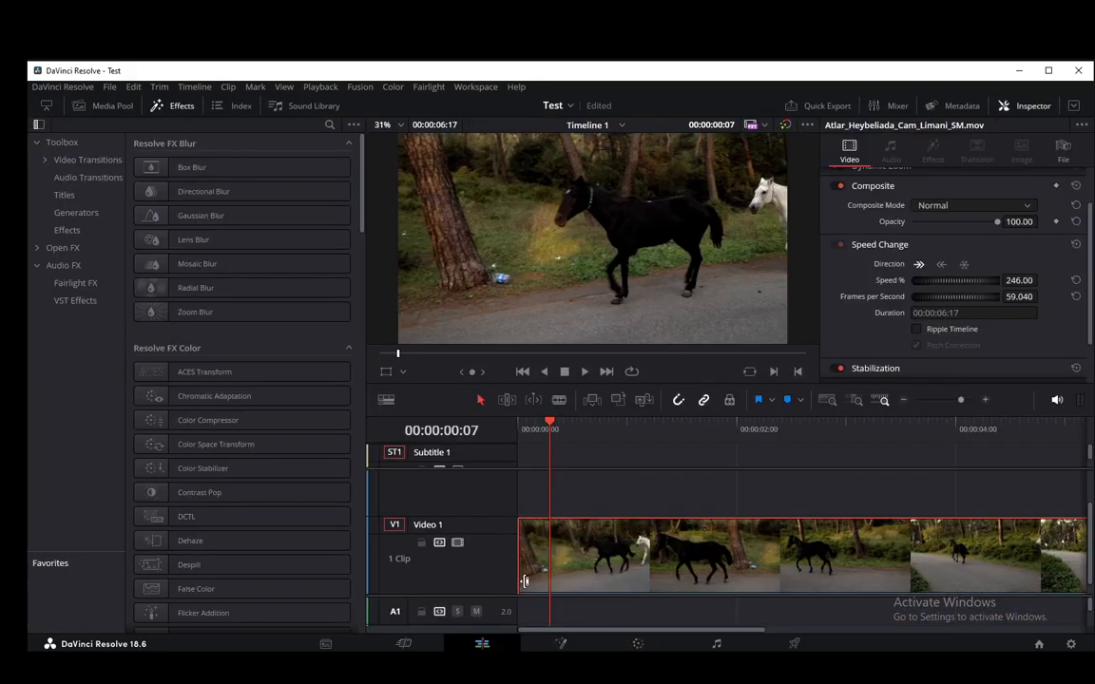
pyautogui.hotkey('ctrl', 'v')
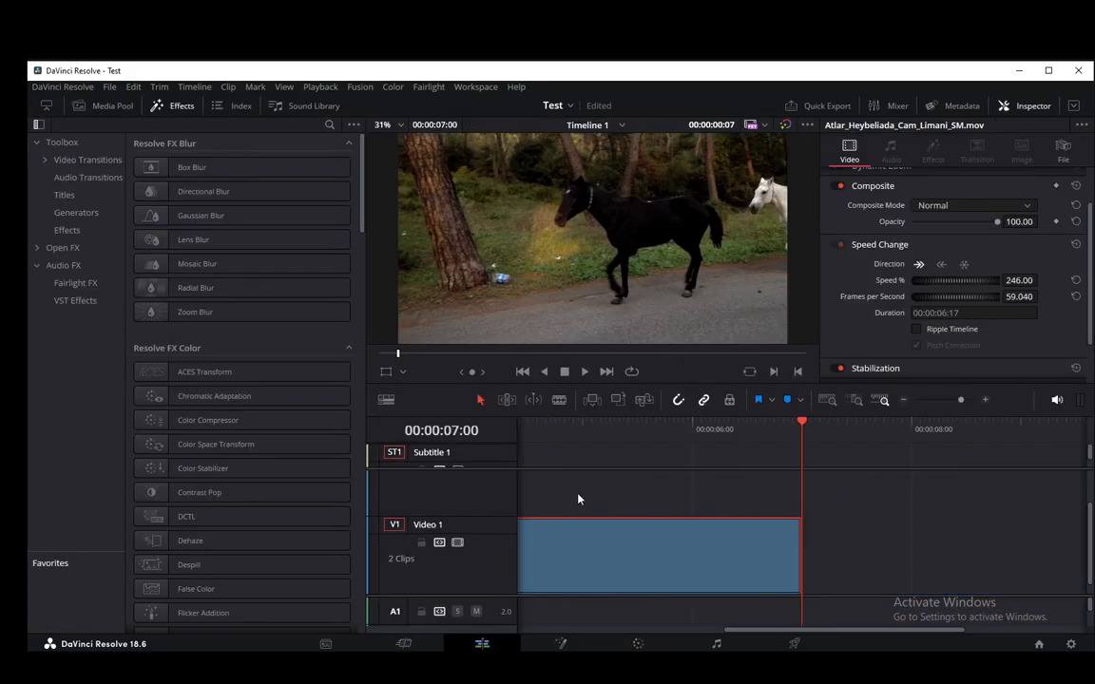
pyautogui.moveTo(694, 554); pyautogui.dragTo(457, 490)
pyautogui.scroll(2, 564, 552)
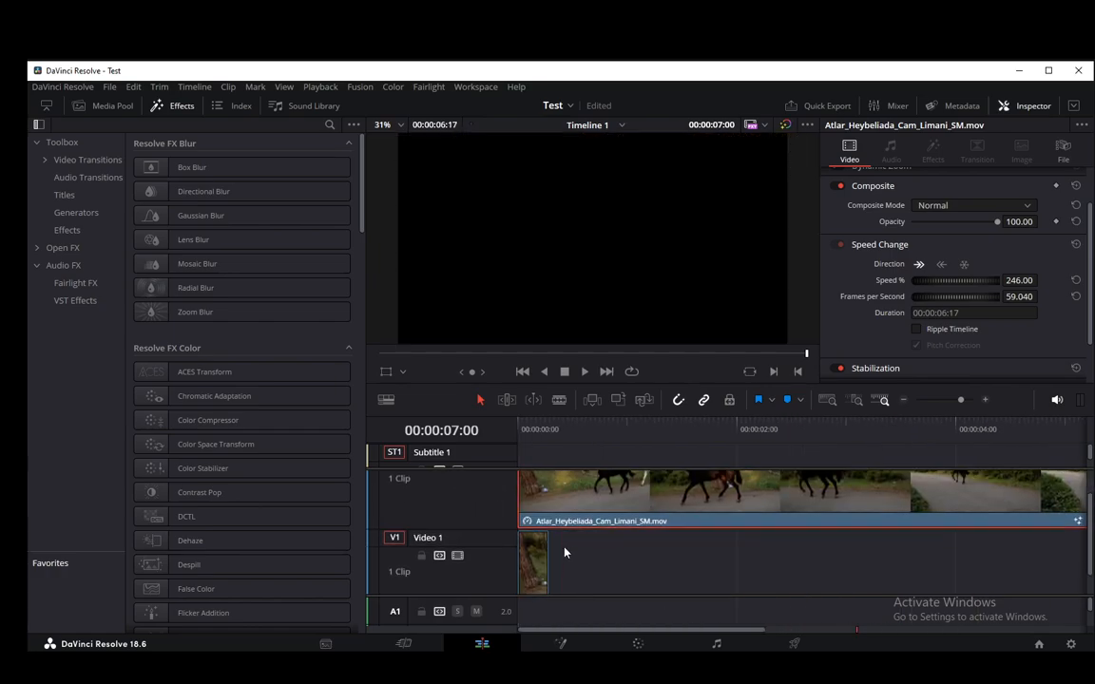
# Step: Move the copied clip down onto Video 1 at the timeline start and duplicate it directly above on Video 2
pyautogui.scroll(-3, 560, 555)
pyautogui.click(513, 429)
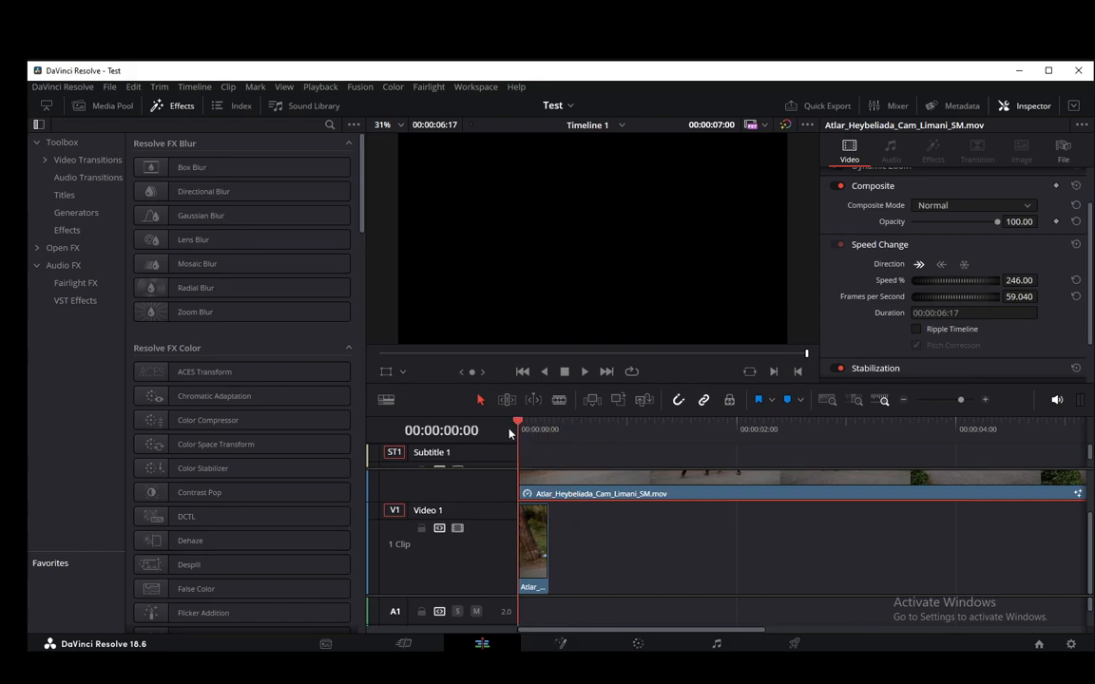
pyautogui.moveTo(581, 480); pyautogui.dragTo(604, 562)
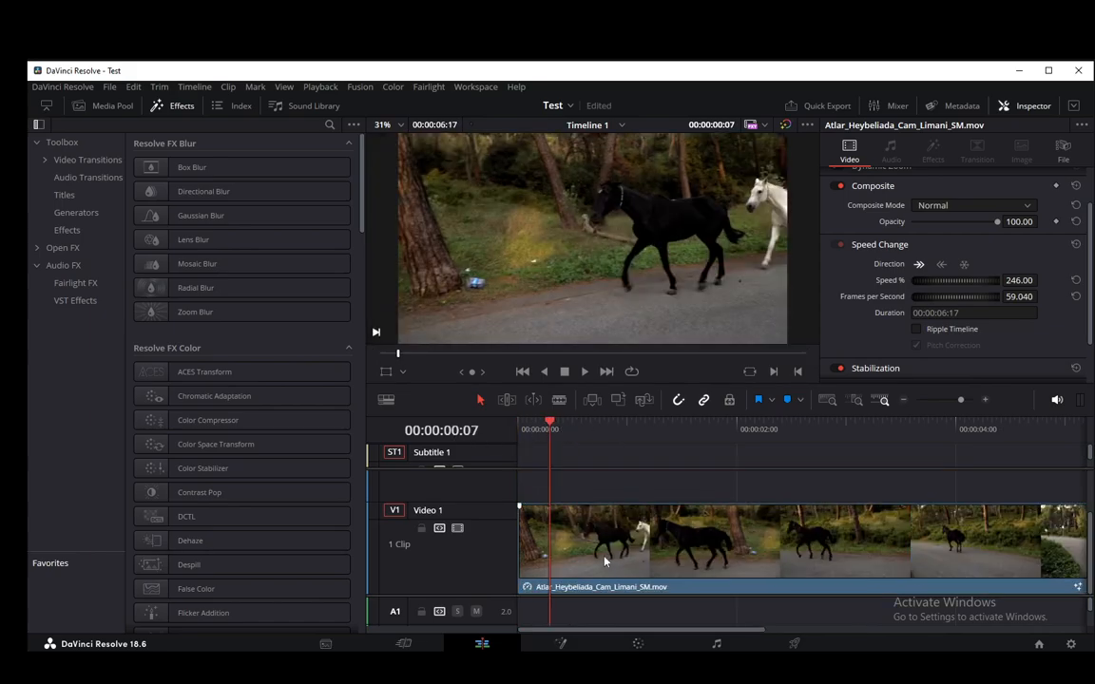
pyautogui.click(552, 543)
pyautogui.scroll(1, 551, 529)
pyautogui.hotkey('ctrl', 'z')
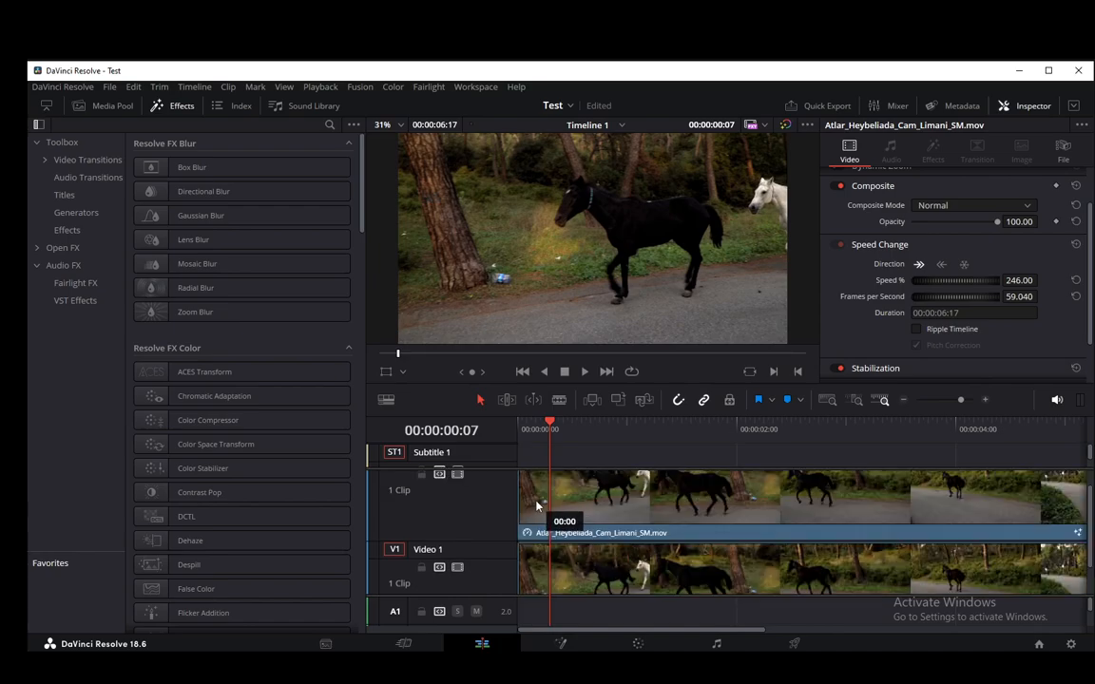
# Step: On the Color page, add a linear window to the Video 2 clip and fit its corners around the tree trunk
pyautogui.click(633, 642)
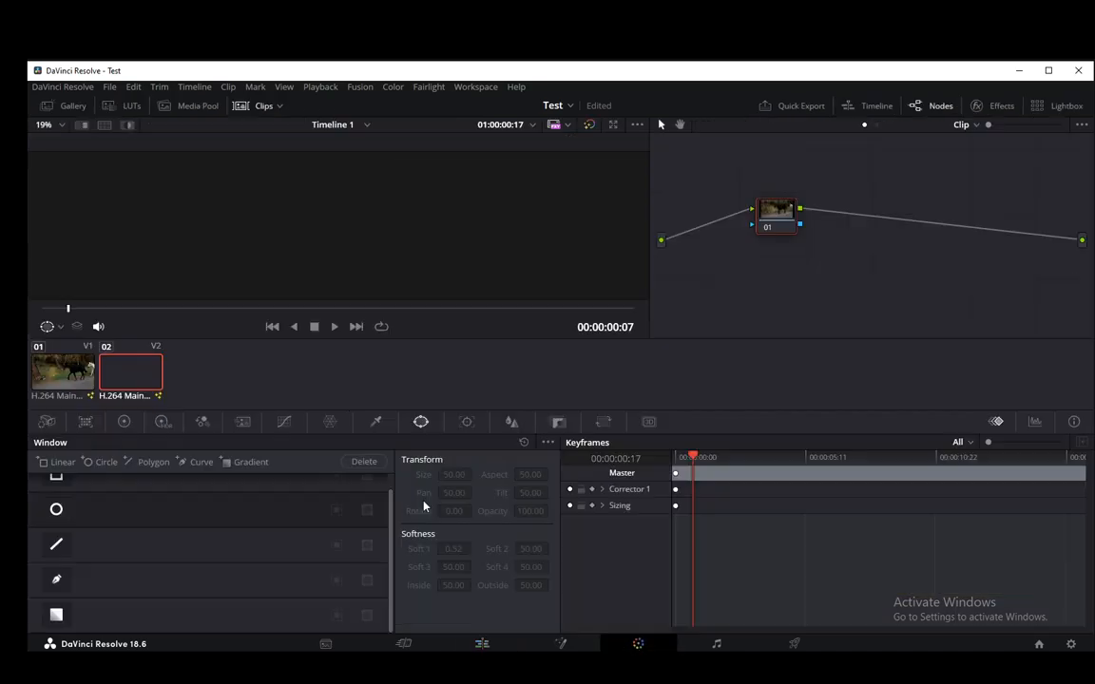
pyautogui.click(58, 578)
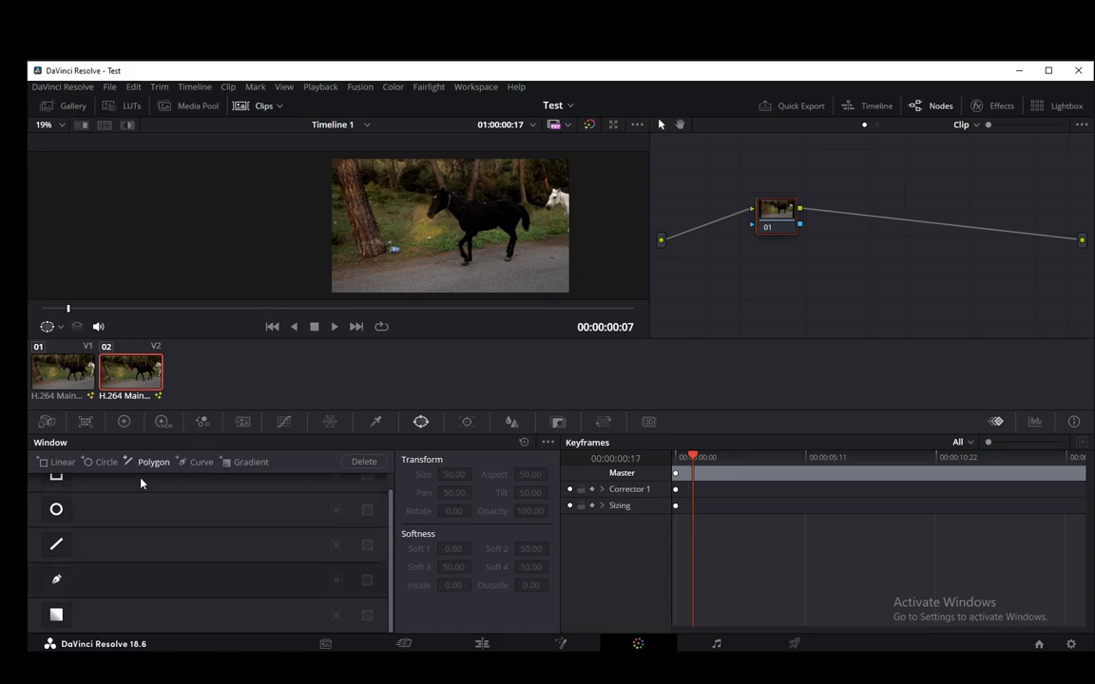
pyautogui.click(54, 481)
pyautogui.moveTo(450, 209); pyautogui.dragTo(340, 202)
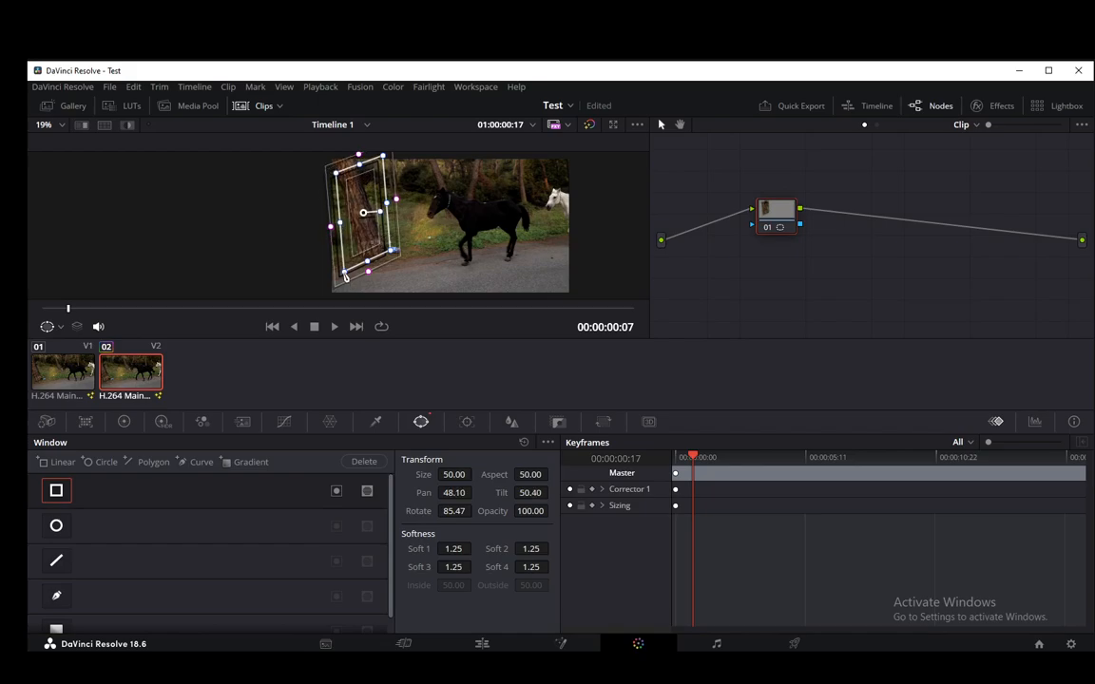
pyautogui.moveTo(346, 275); pyautogui.dragTo(386, 246)
pyautogui.moveTo(384, 163); pyautogui.dragTo(334, 162)
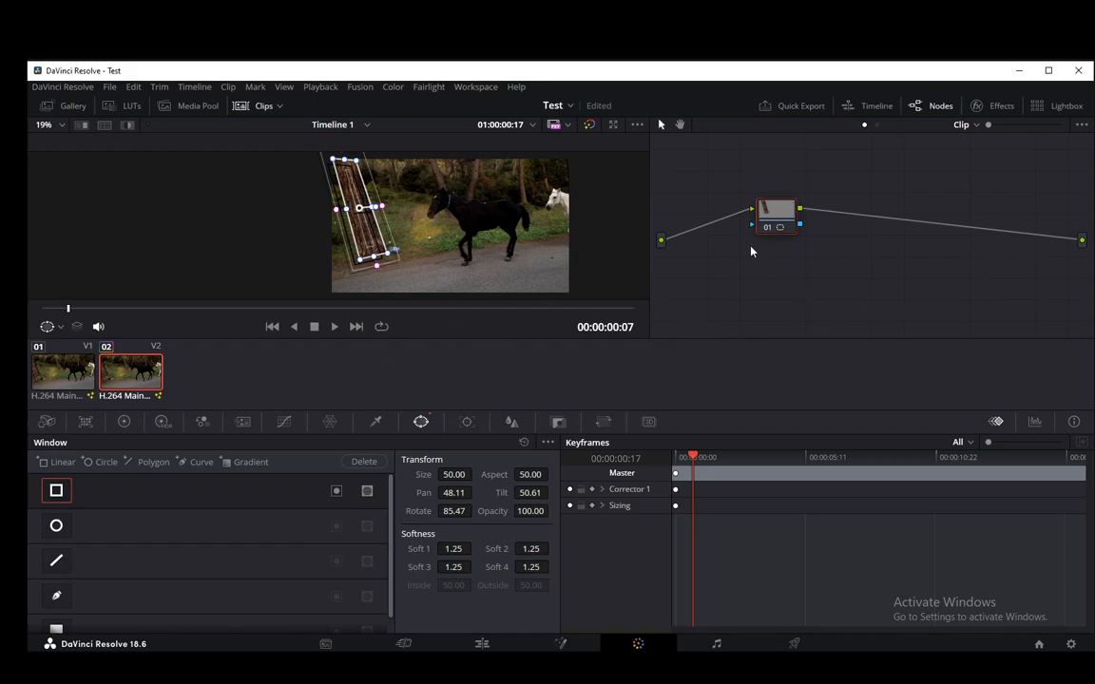
# Step: Add an alpha output to the node graph and connect node 01's alpha to it
pyautogui.rightClick(845, 243)
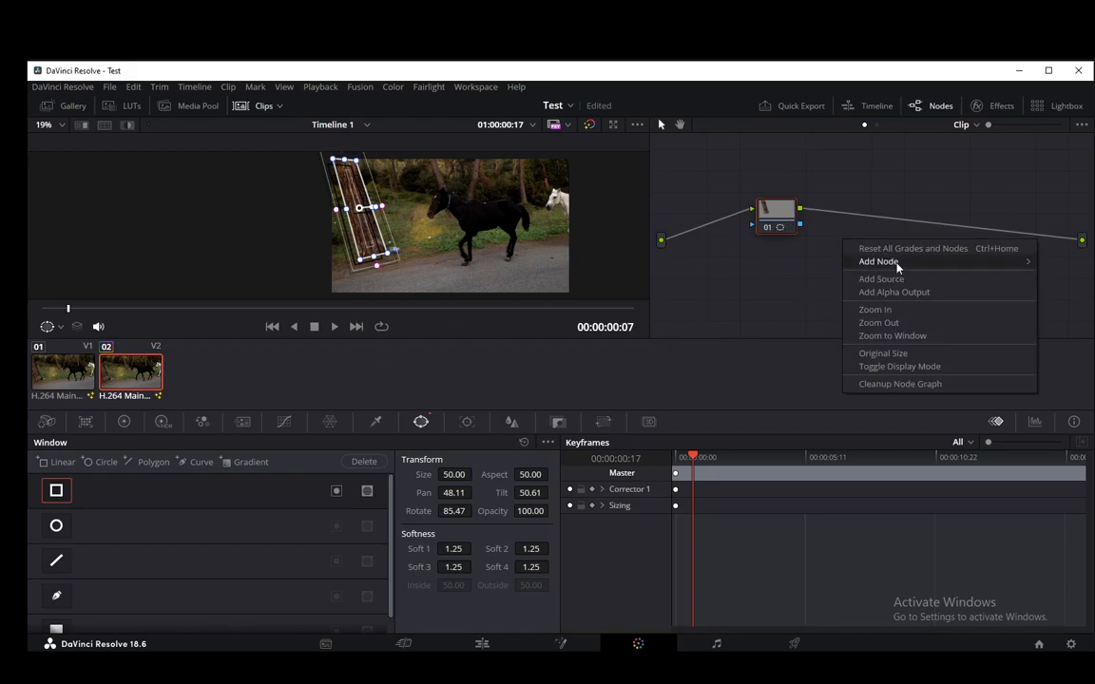
pyautogui.click(917, 293)
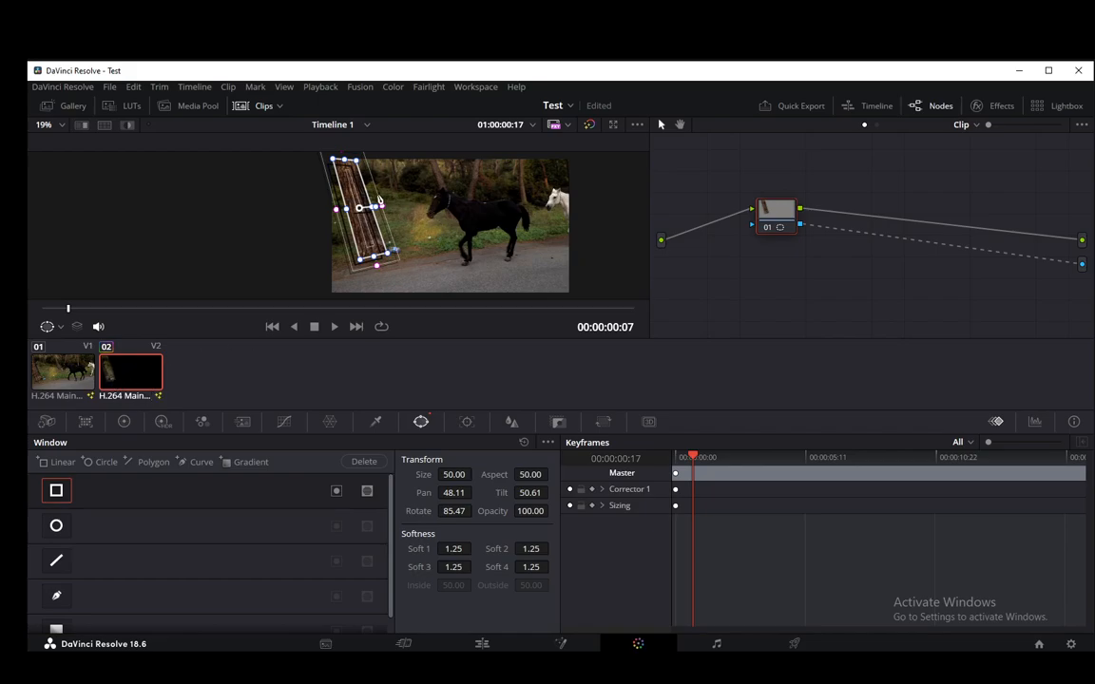
pyautogui.scroll(4, 348, 252)
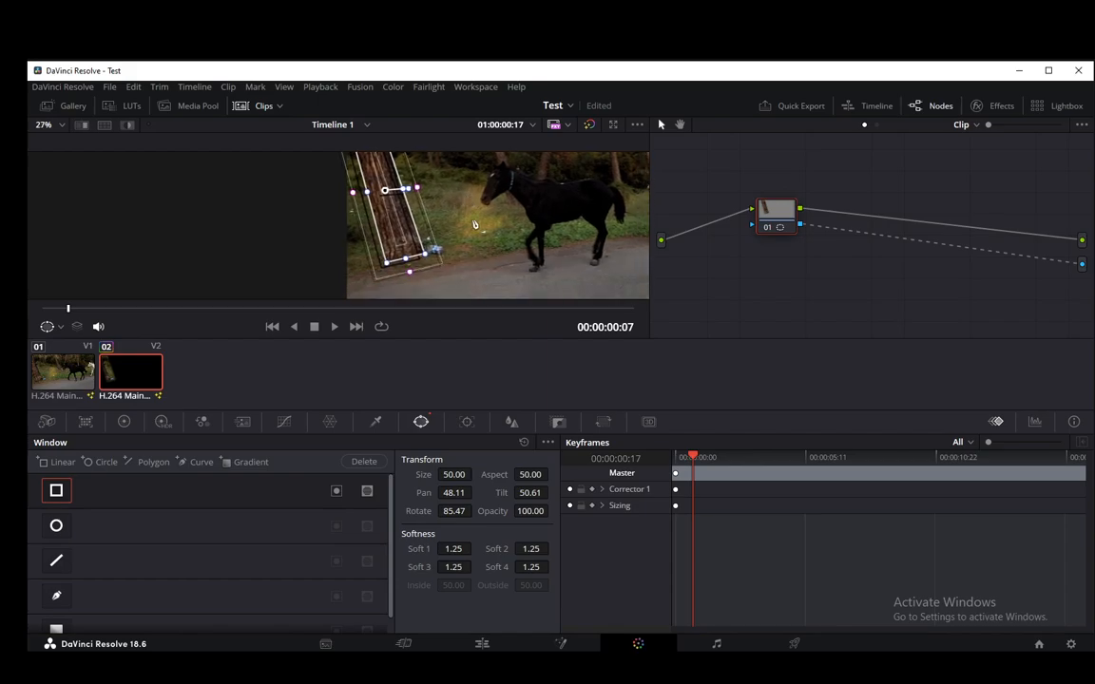
# Step: Set the window tracker to Frame mode and reposition the window over the tree trunk at 00:00:00:12
pyautogui.click(467, 421)
pyautogui.click(496, 461)
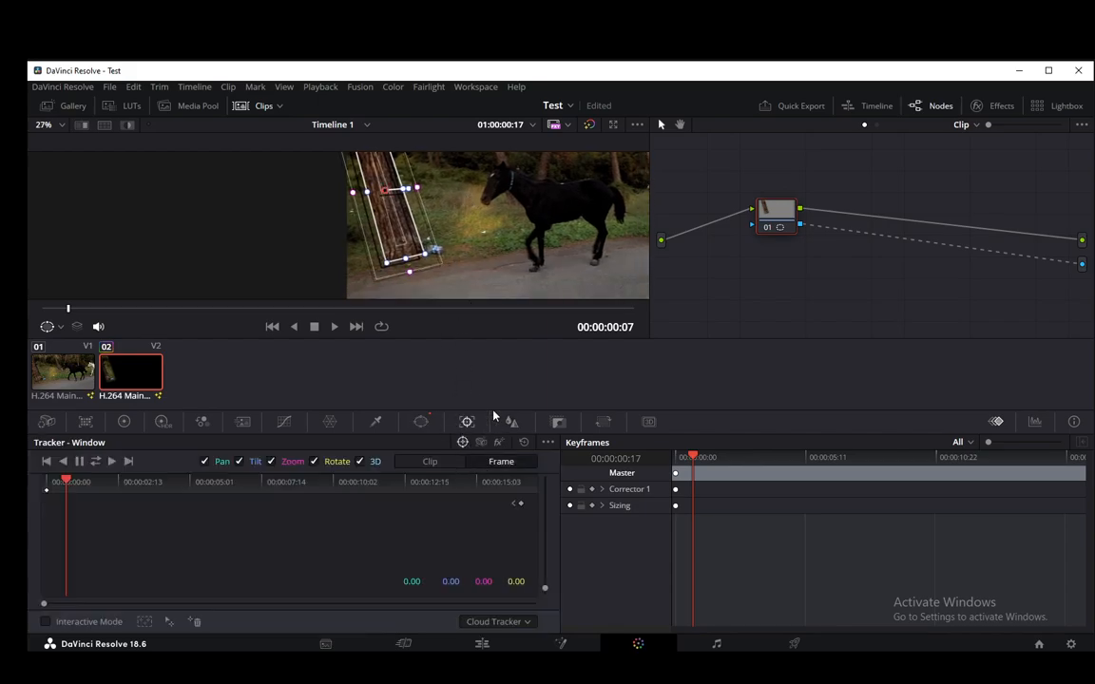
pyautogui.click(81, 483)
pyautogui.moveTo(430, 226)
pyautogui.mouseDown()
pyautogui.moveTo(431, 238)
pyautogui.moveTo(437, 225)
pyautogui.mouseUp()
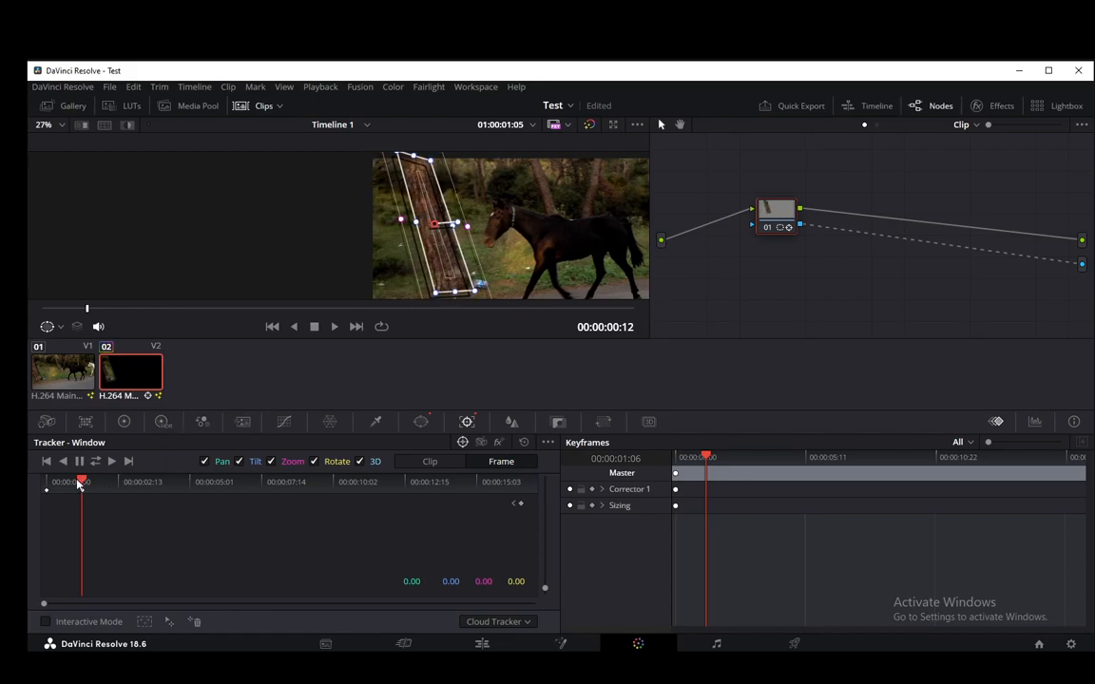
# Step: Scrub the clip to 00:00:00:17 and reposition the window over the tree trunk there
pyautogui.moveTo(80, 482); pyautogui.dragTo(135, 482)
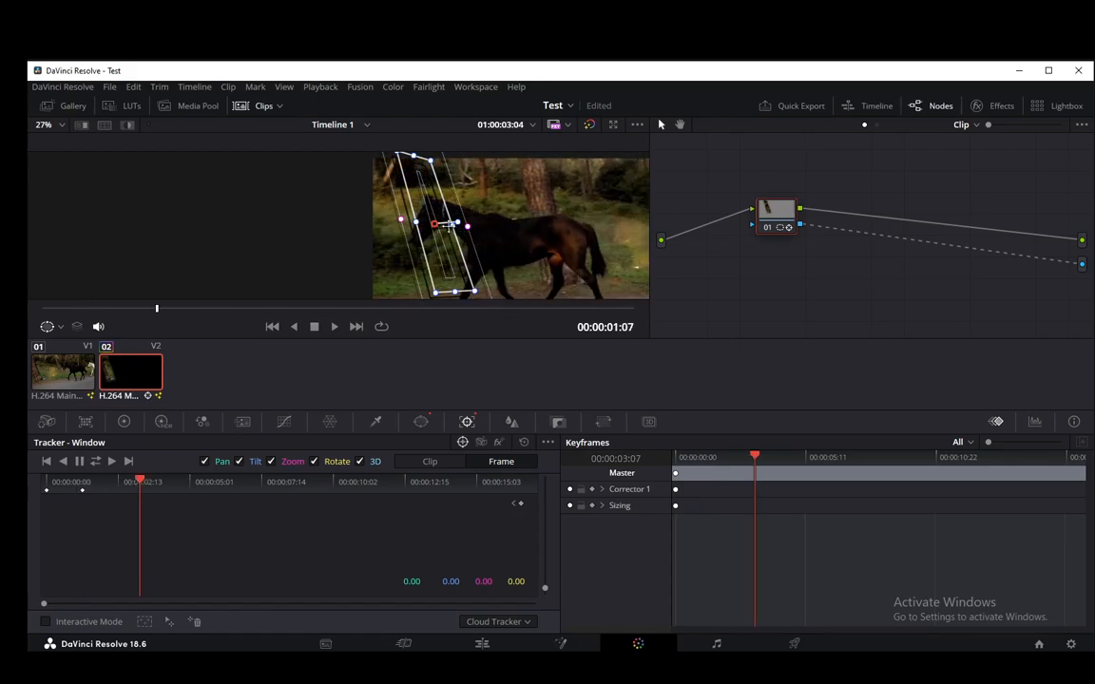
pyautogui.moveTo(152, 480); pyautogui.dragTo(98, 481)
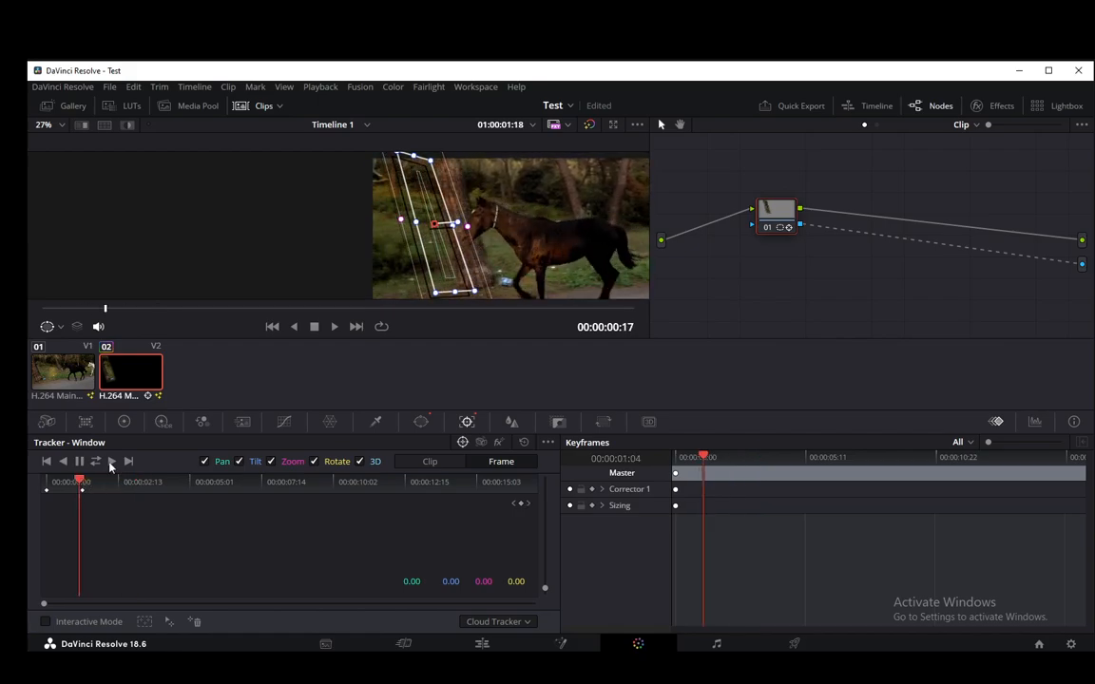
pyautogui.moveTo(438, 225); pyautogui.dragTo(461, 219)
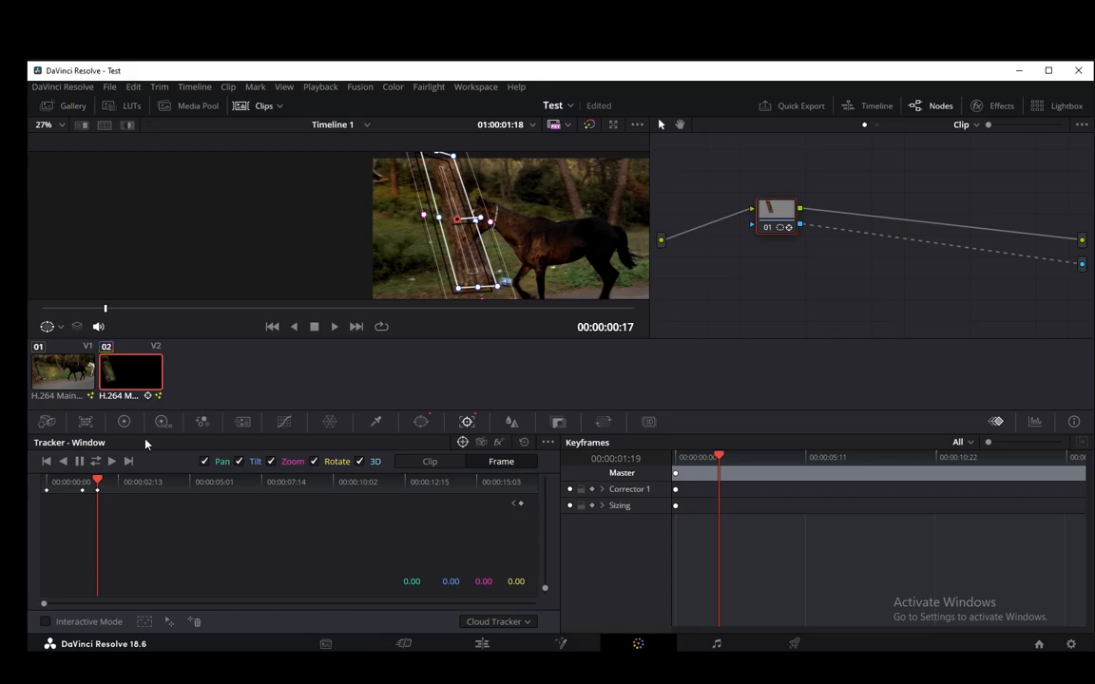
# Step: Reposition the window over the tree trunk at 00:00:01:11 and again at 00:00:02:19 to add tracker keyframes at both frames
pyautogui.click(153, 483)
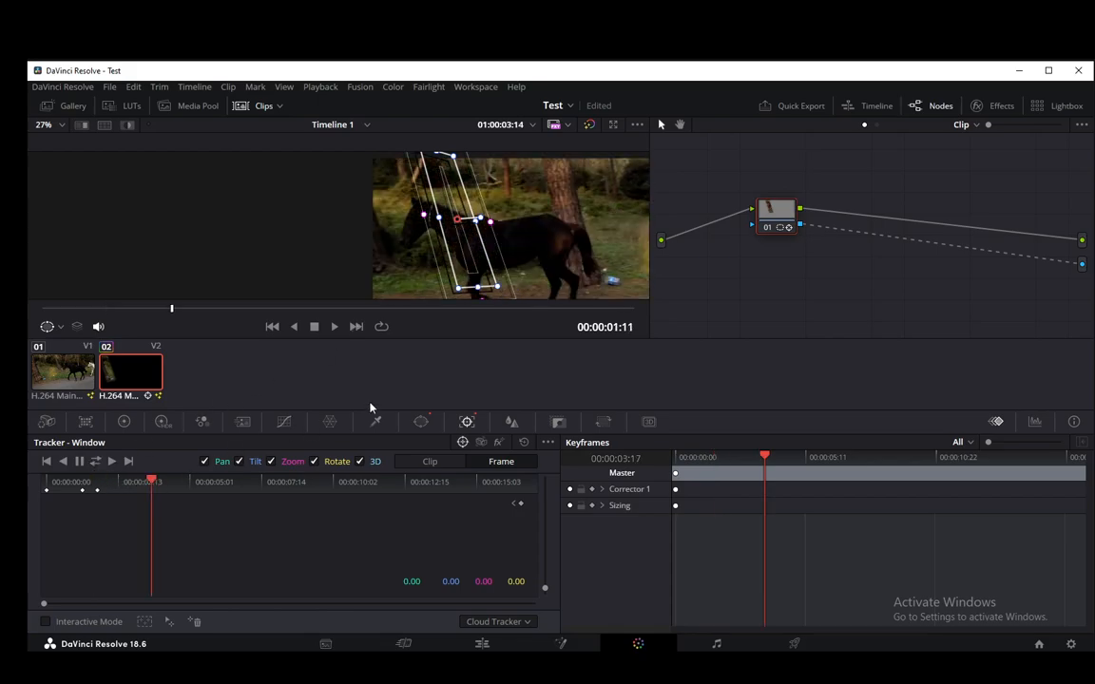
pyautogui.moveTo(457, 220); pyautogui.dragTo(573, 221)
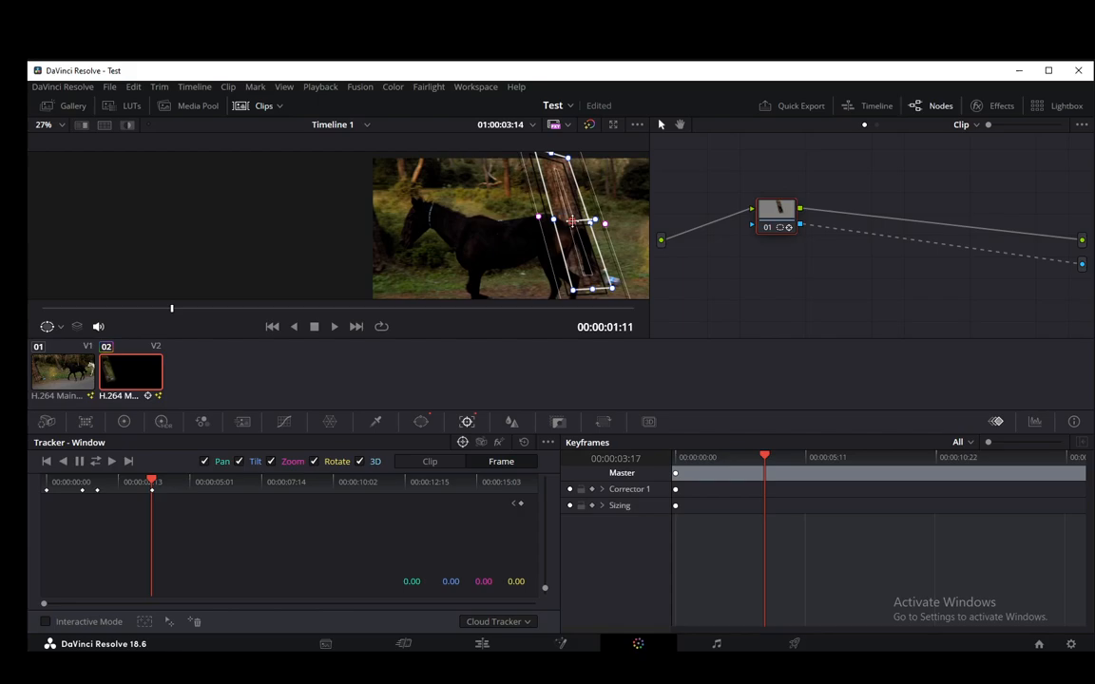
pyautogui.click(249, 484)
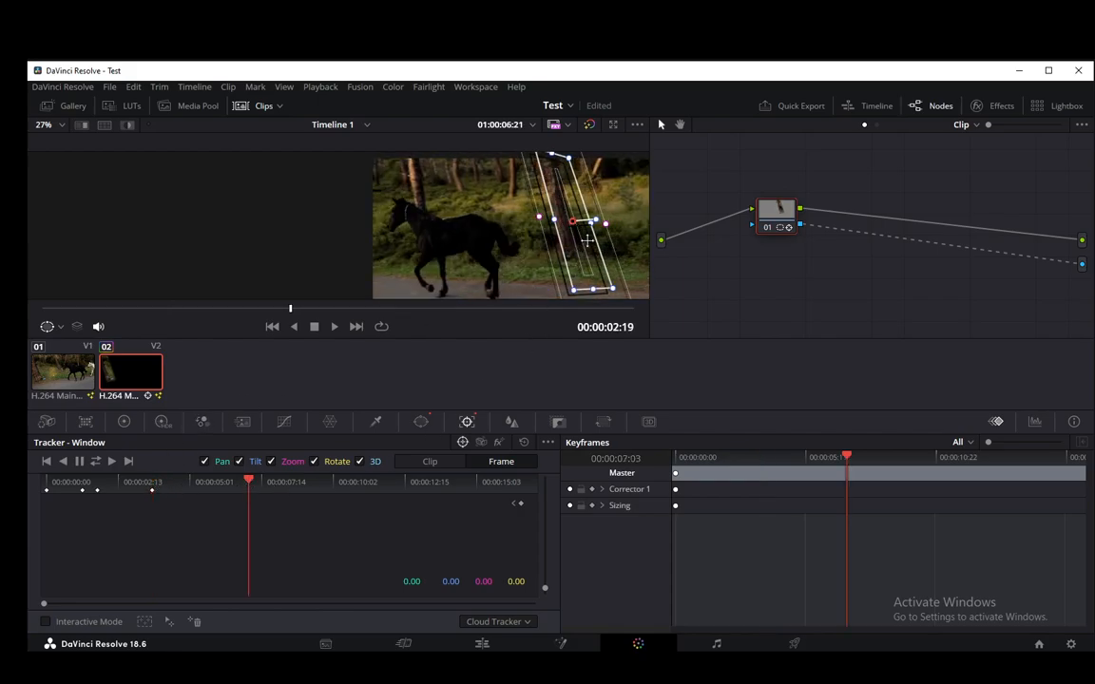
pyautogui.moveTo(587, 240); pyautogui.dragTo(405, 202)
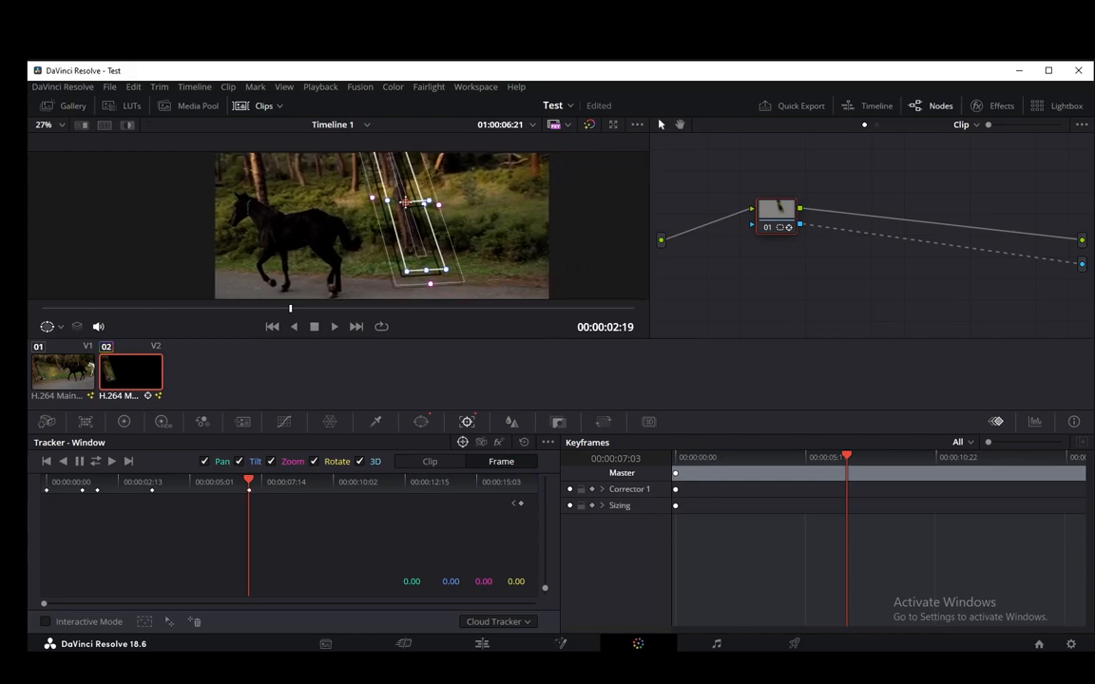
# Step: Play the clip back from its beginning to check the tree trunk masking against the moving horse
pyautogui.click(271, 326)
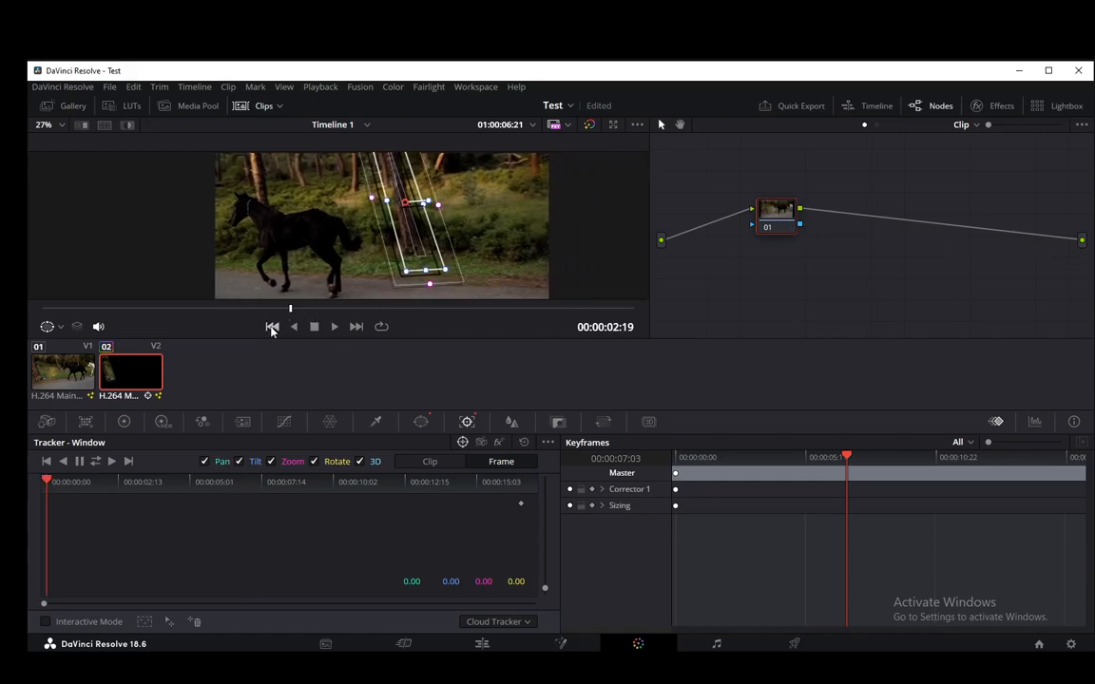
pyautogui.click(335, 327)
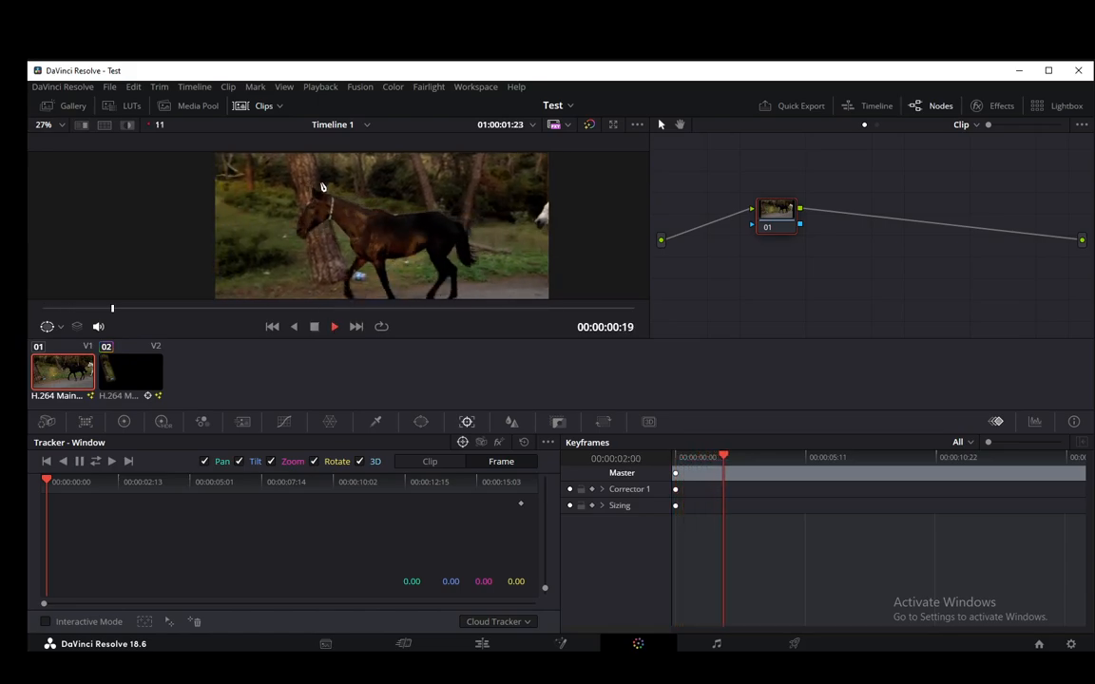